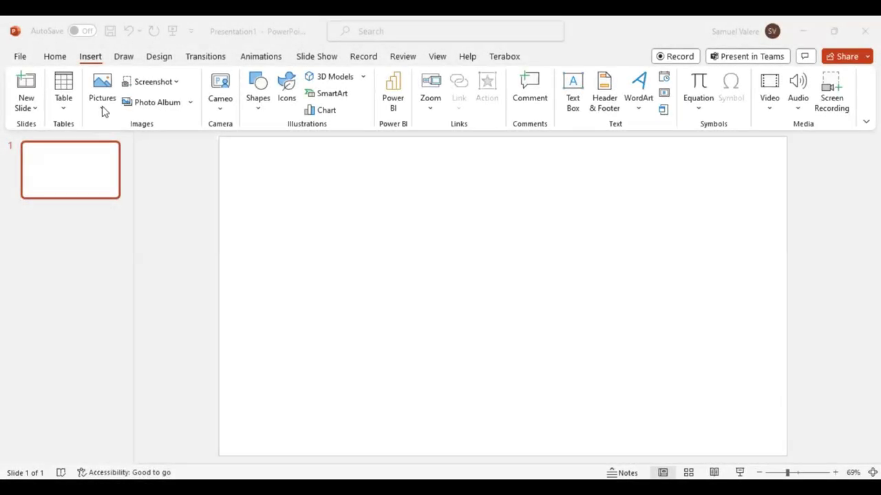
click(103, 110)
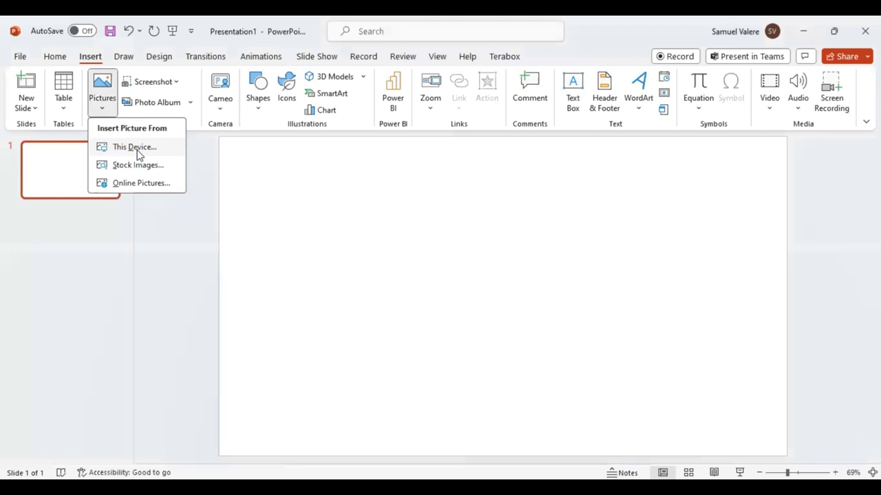
click(138, 155)
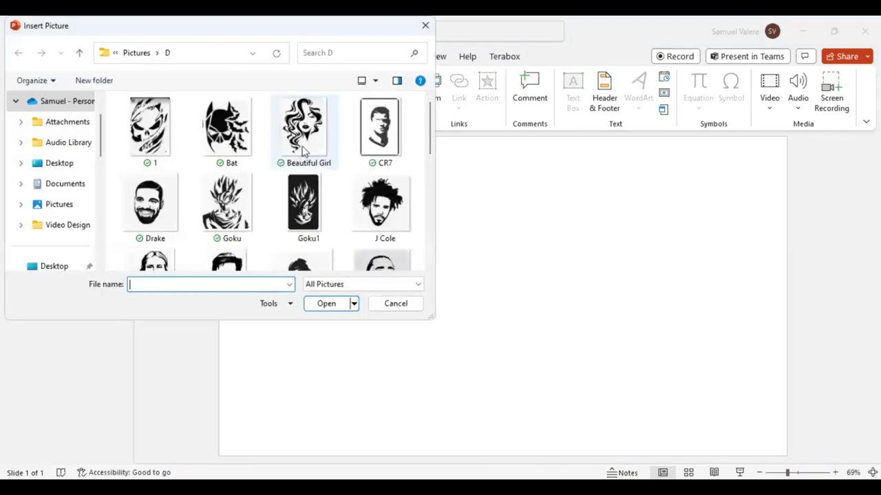
scroll(303, 152, down, 2)
scroll(318, 150, down, 2)
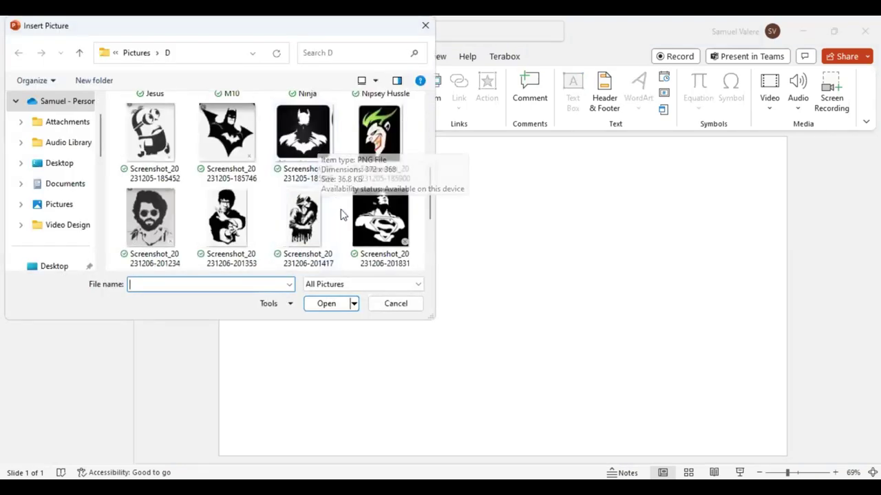
click(386, 234)
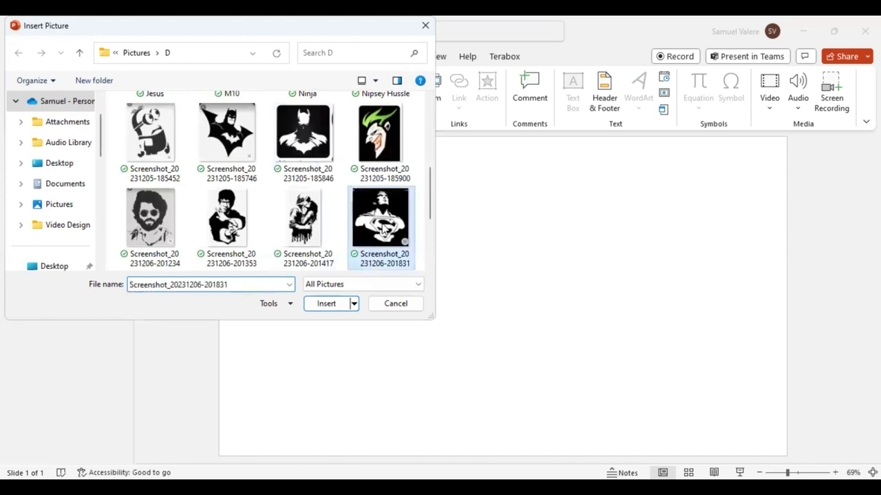
double_click(382, 230)
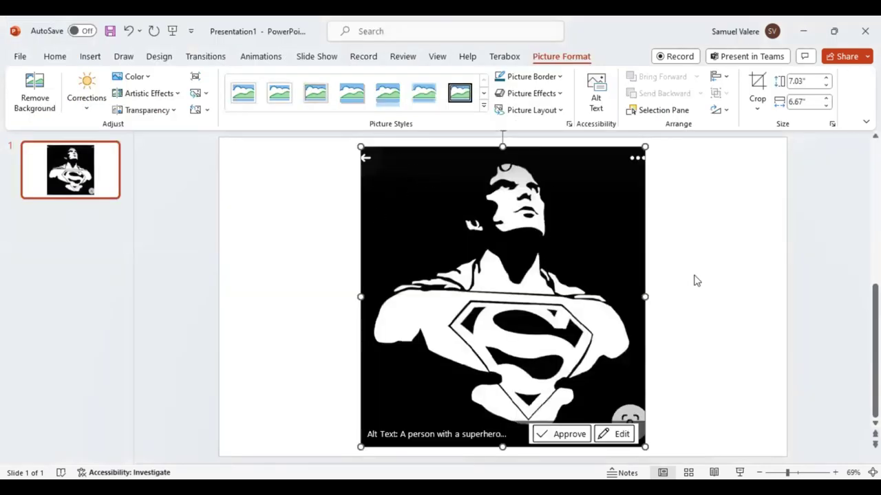
Fade the Superman picture to 83% transparency in Format Picture and zoom in.
right_click(492, 250)
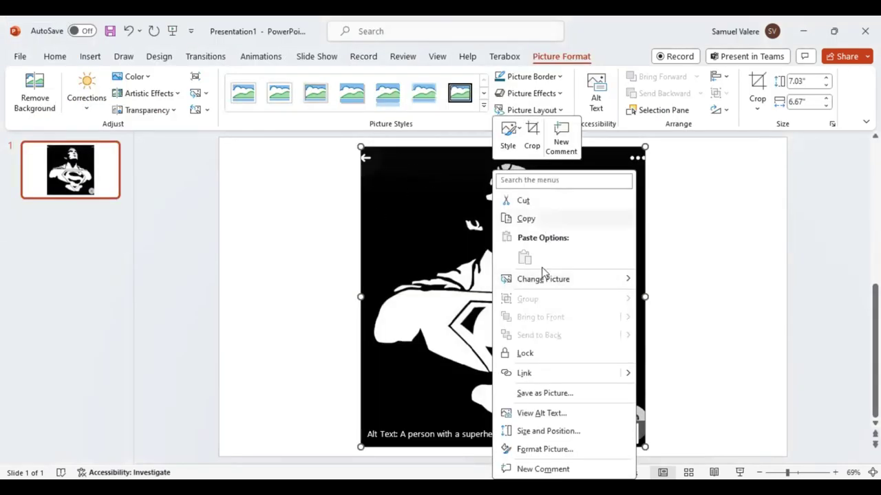
click(543, 450)
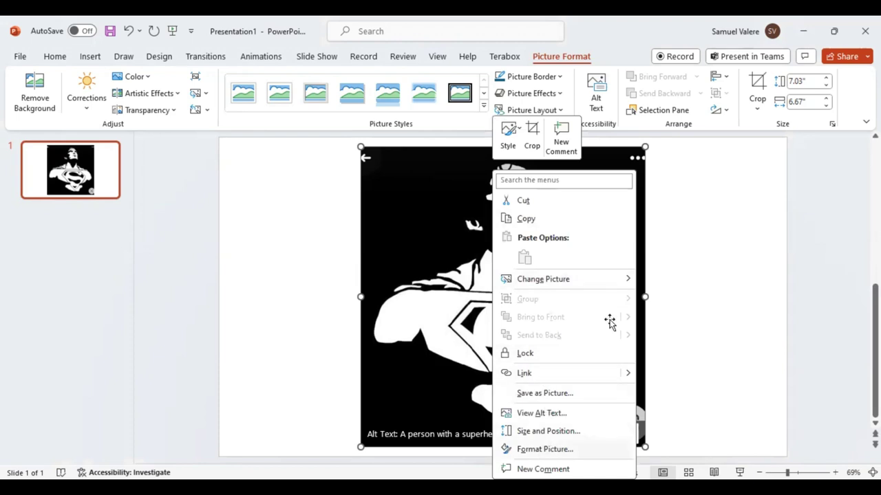
click(798, 174)
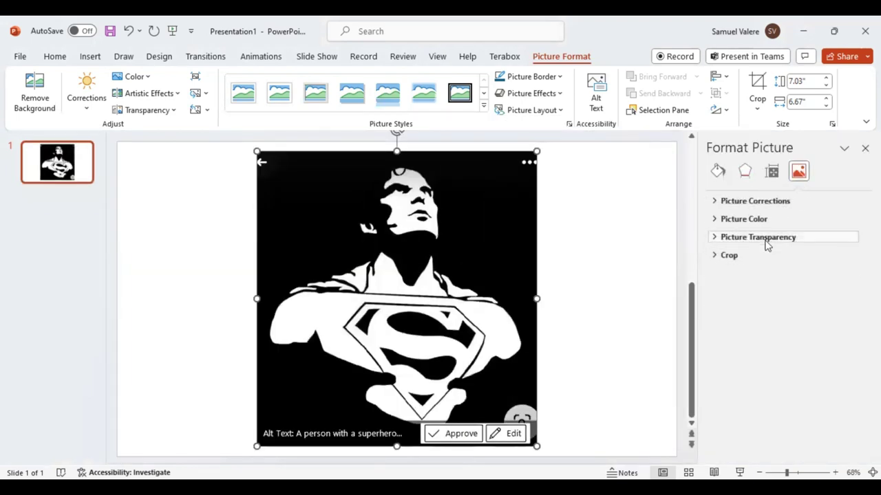
click(767, 238)
drag(774, 276, 802, 279)
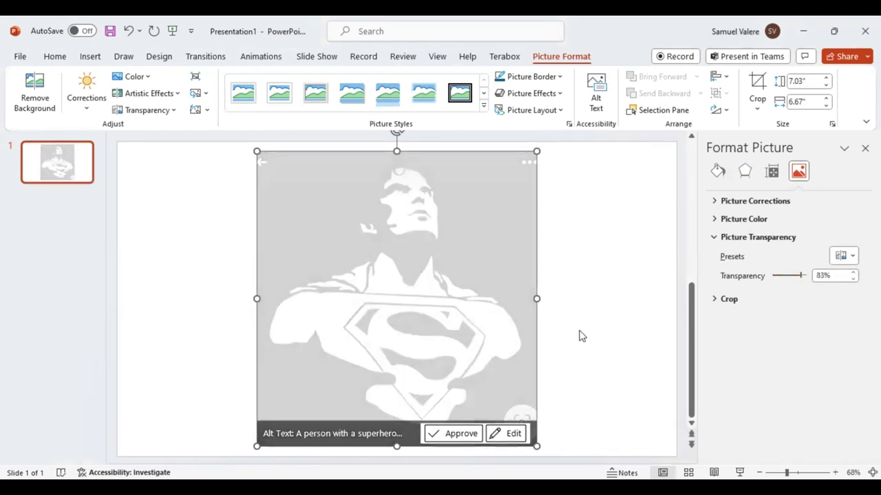
click(793, 472)
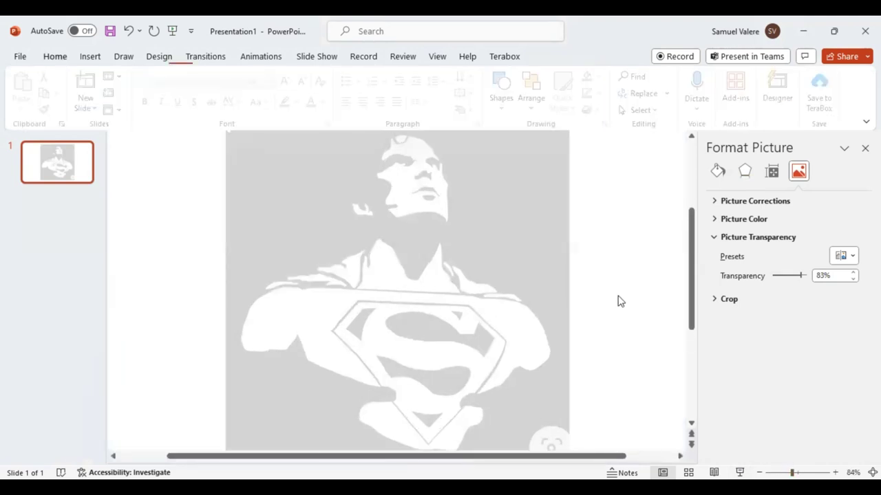
Trace a freeform shape around the hands below the chest emblem.
scroll(602, 280, down, 1)
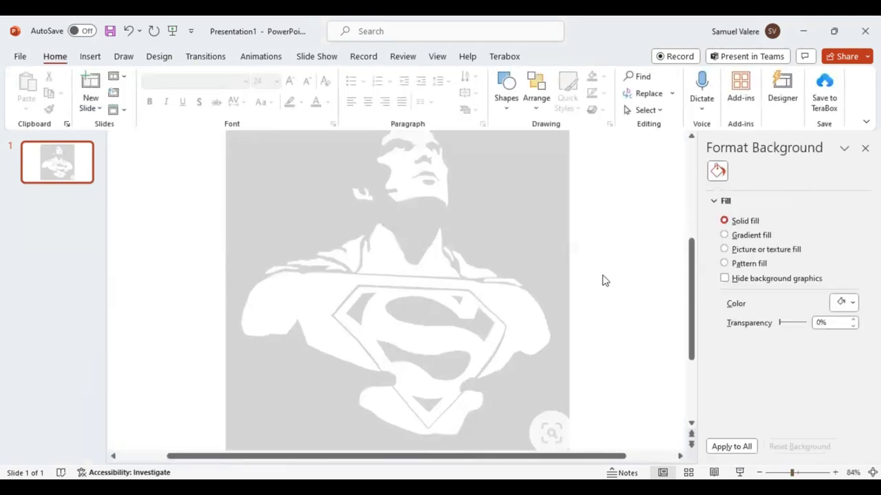
click(90, 57)
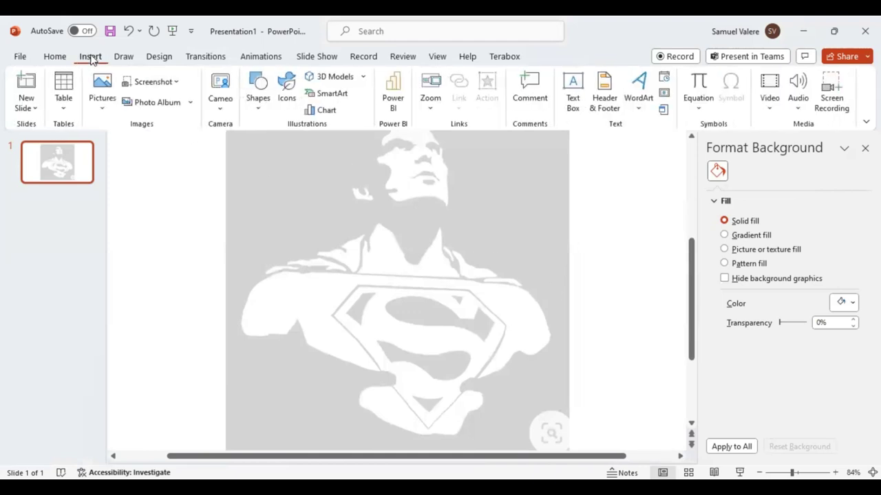
click(256, 110)
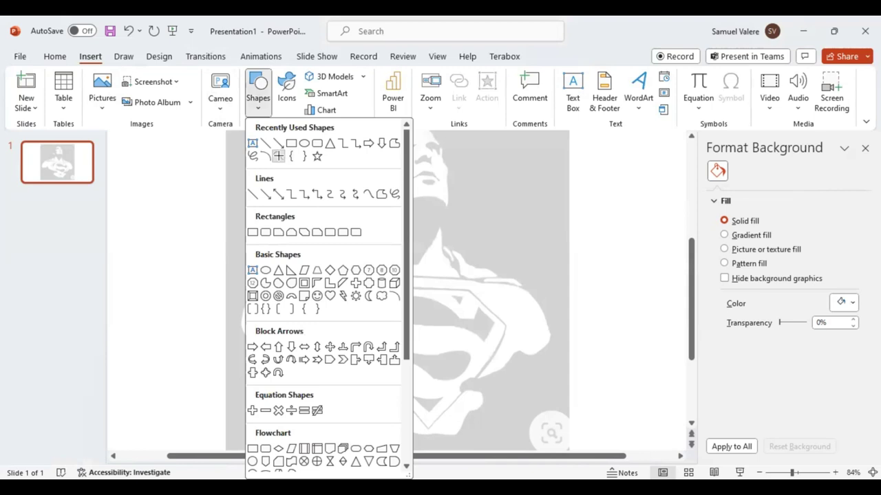
click(278, 156)
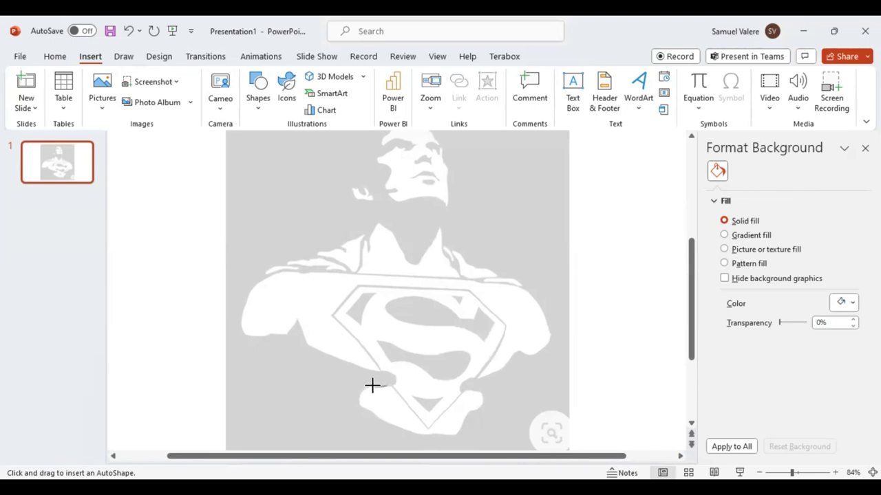
mouse_move(372, 386)
mouse_down()
mouse_move(355, 397)
mouse_move(364, 408)
mouse_move(426, 435)
mouse_move(453, 435)
mouse_move(479, 403)
mouse_move(478, 393)
mouse_move(461, 392)
mouse_move(427, 430)
mouse_move(390, 385)
mouse_up()
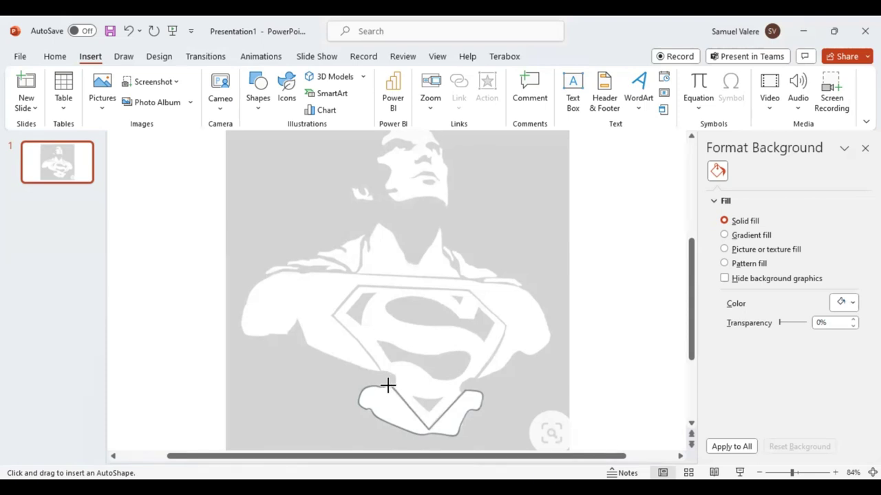
drag(387, 386, 386, 383)
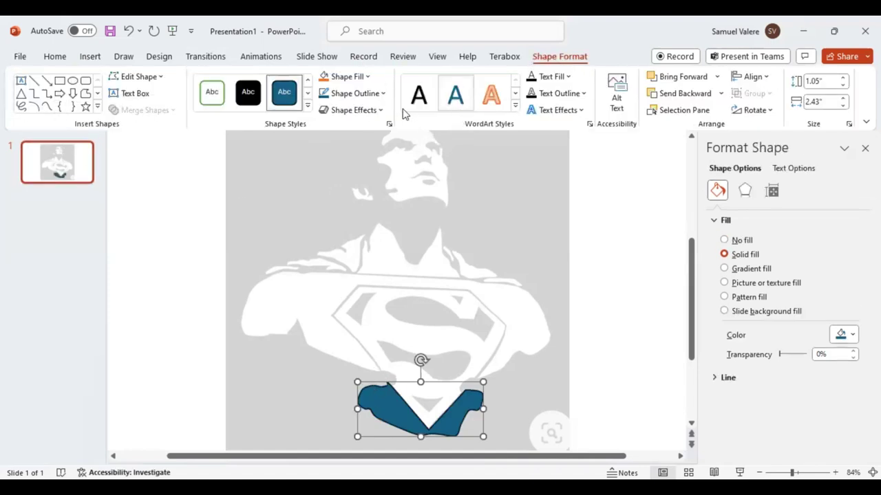
Give the traced shape no outline and a white fill.
click(354, 93)
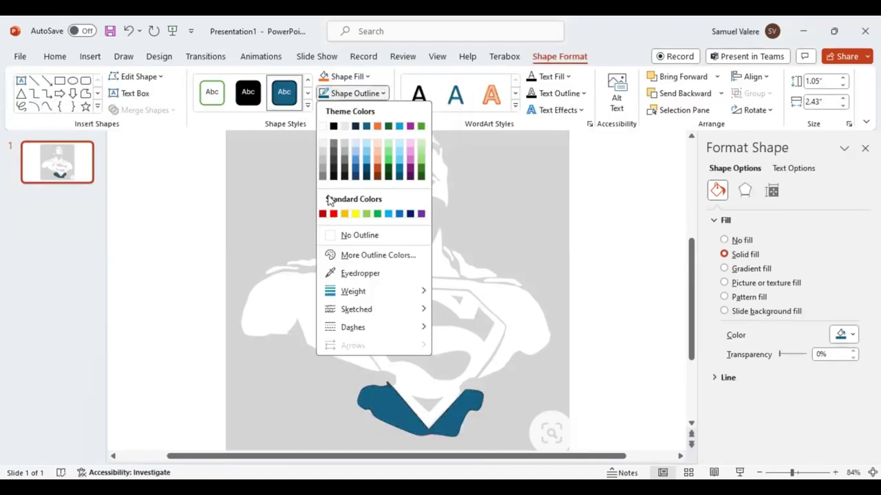
click(341, 236)
click(369, 77)
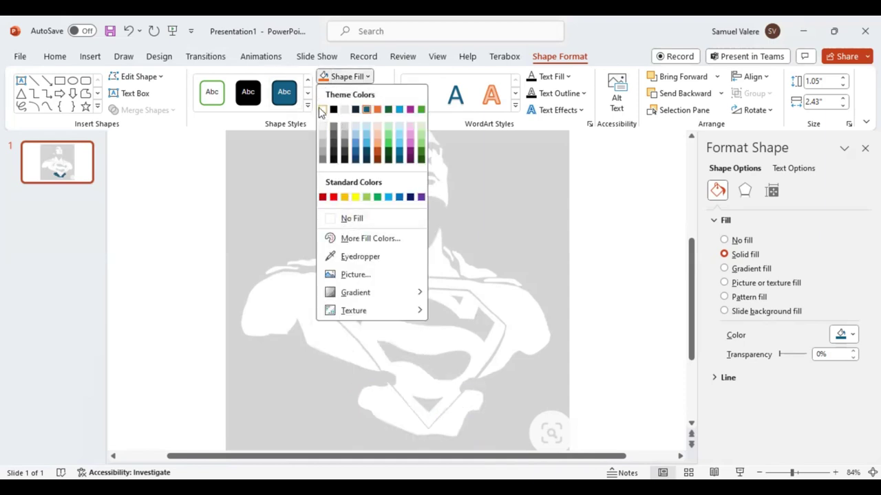
click(323, 110)
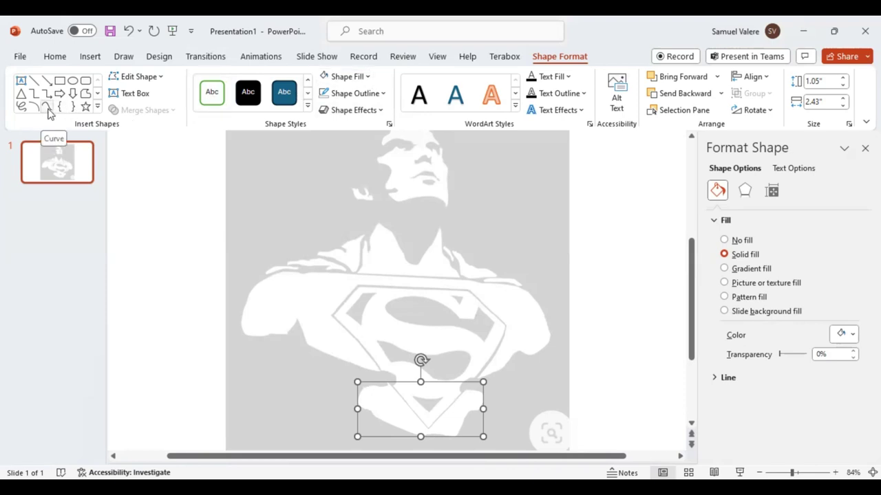
Draw a short curve at the right shoulder and fill it black.
click(48, 112)
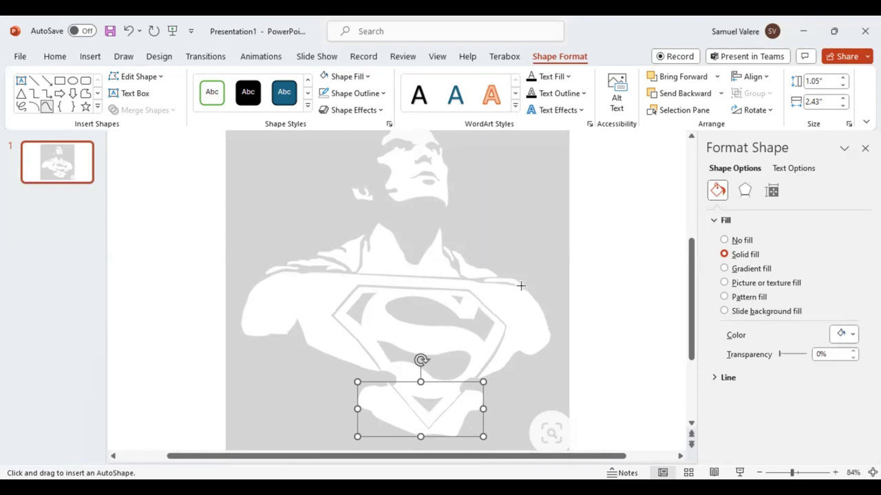
key(Escape)
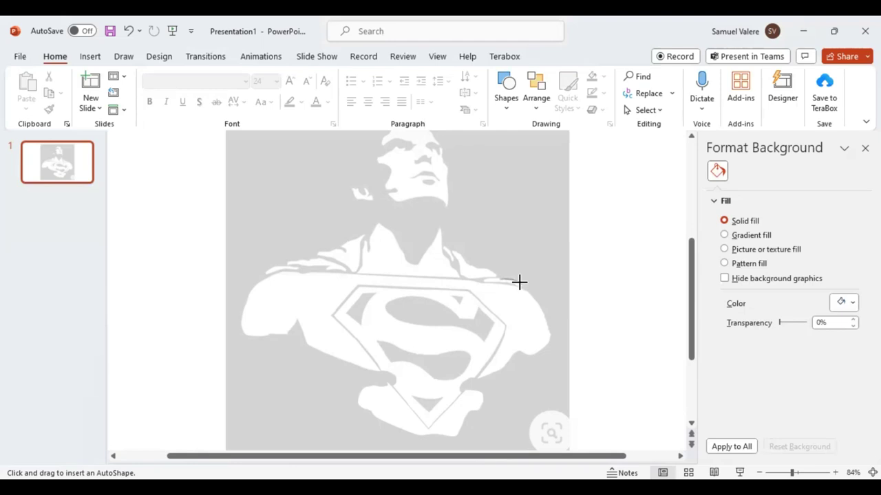
click(519, 282)
click(487, 282)
double_click(521, 286)
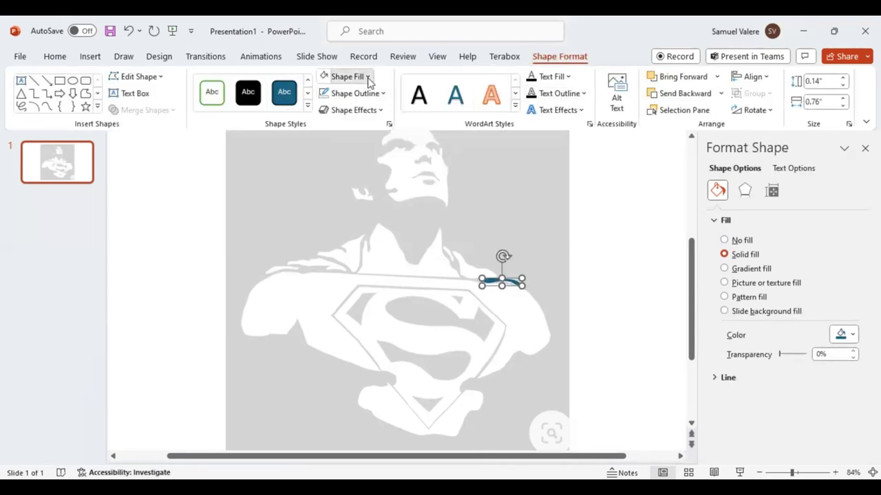
click(368, 76)
click(351, 216)
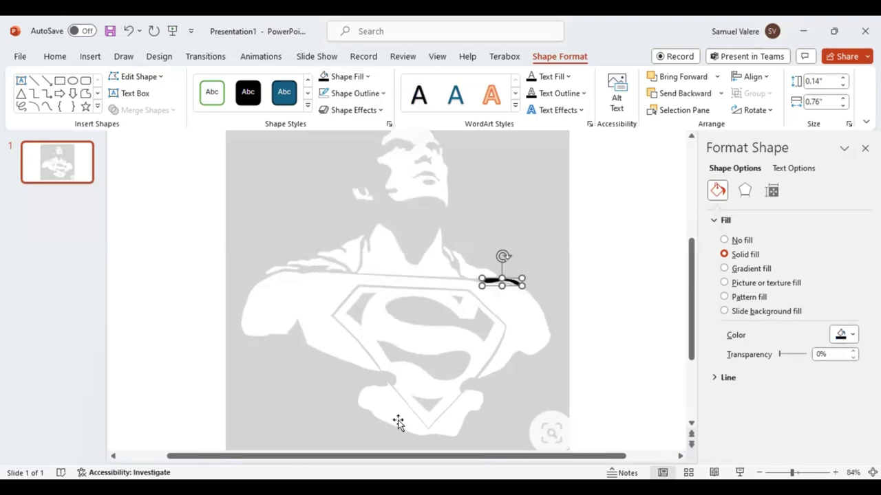
Fill the traced shape below the emblem solid black.
click(399, 422)
click(323, 77)
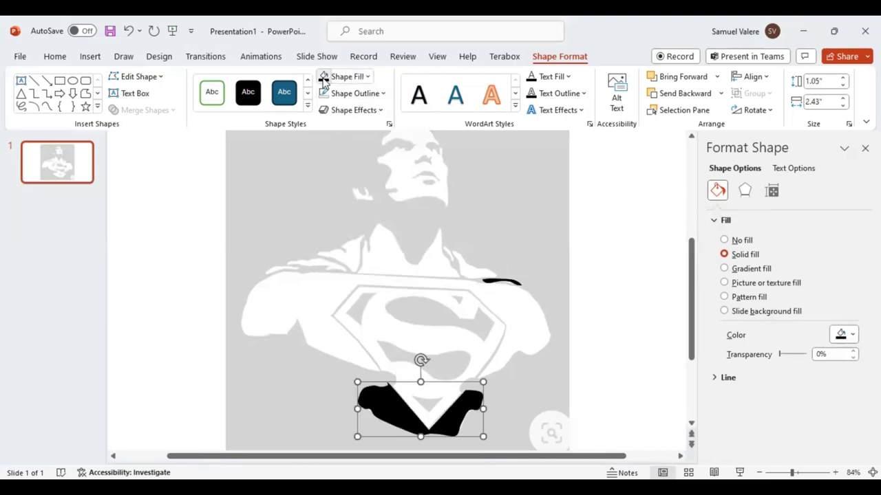
click(46, 107)
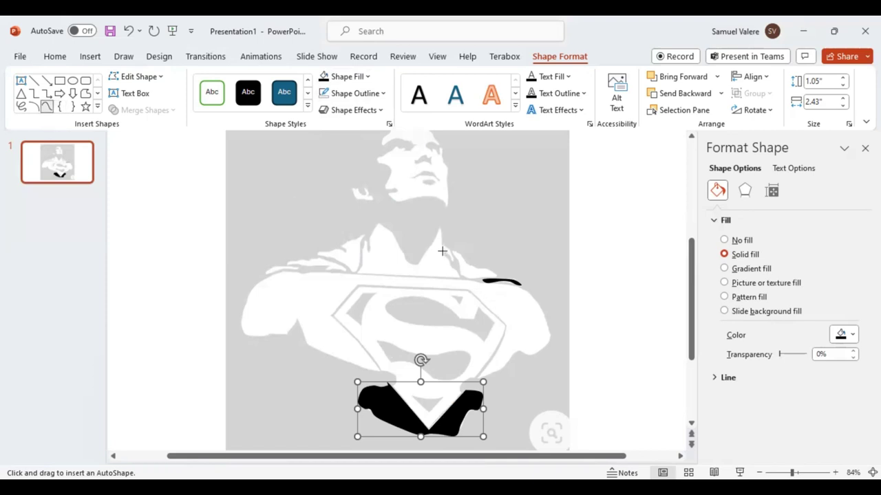
key(Escape)
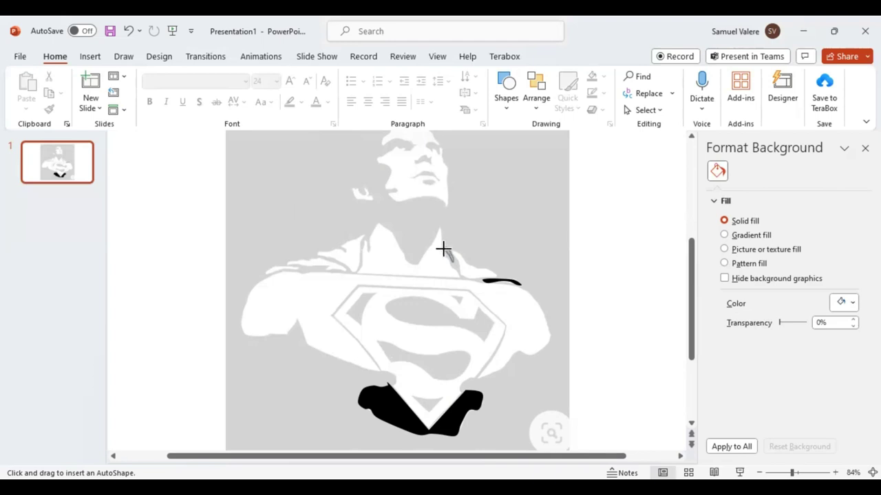
Draw a small shape below the neck and fill it black.
drag(443, 248, 453, 262)
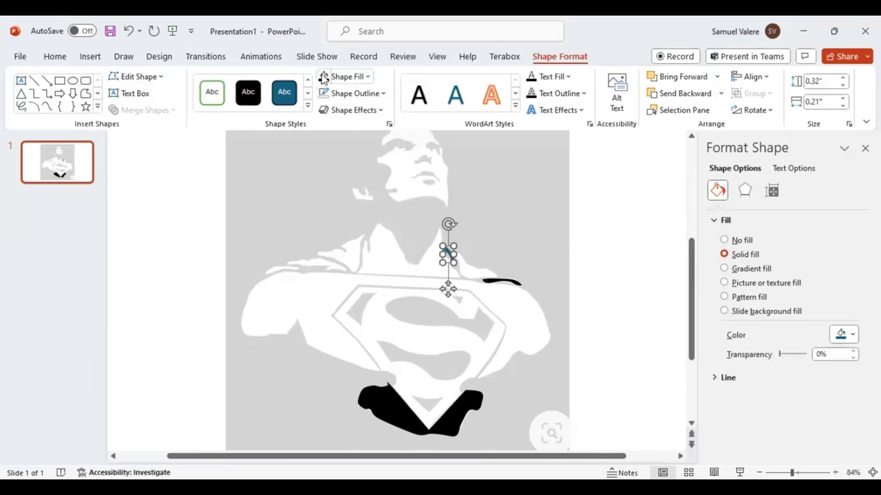
click(323, 77)
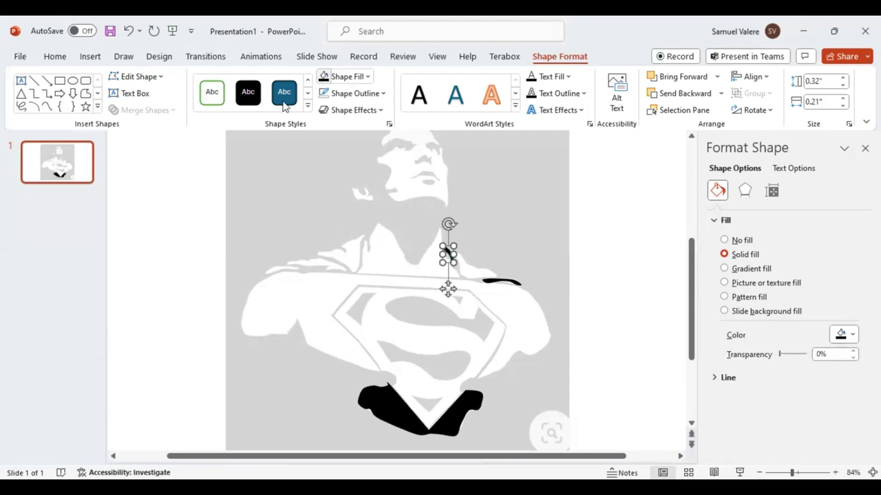
click(46, 106)
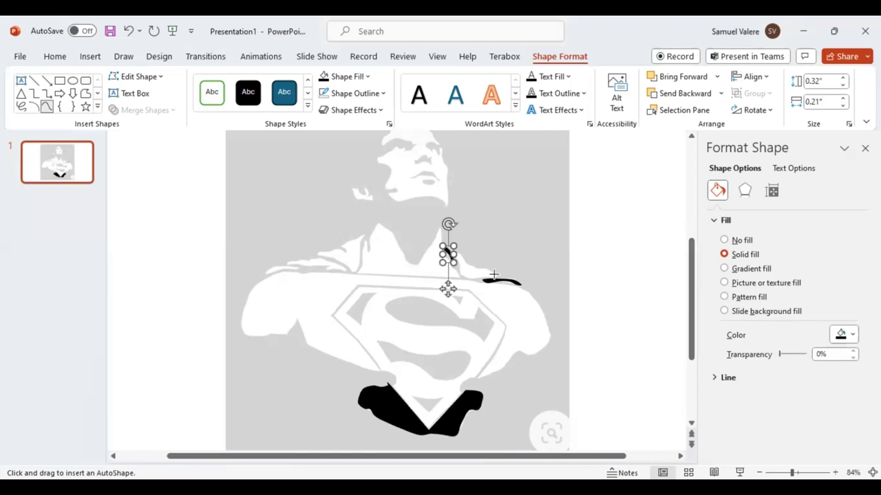
Draw a curved shape over the right collar and fill it black.
click(496, 273)
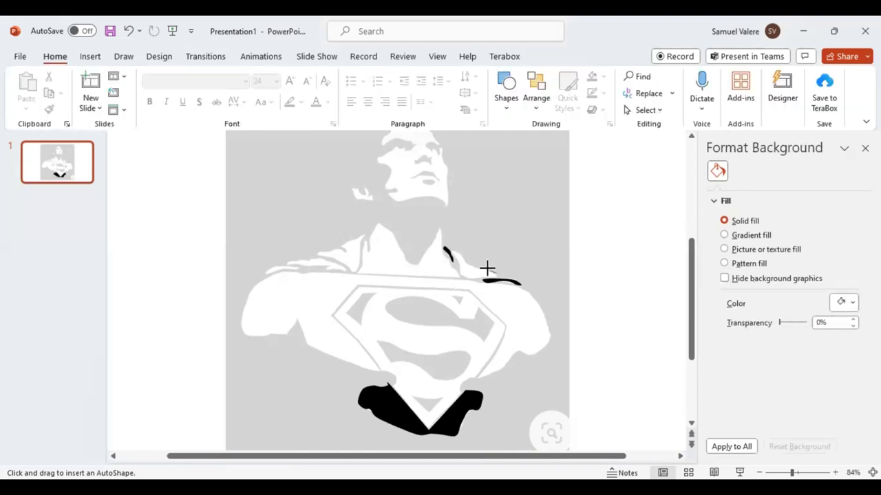
click(487, 268)
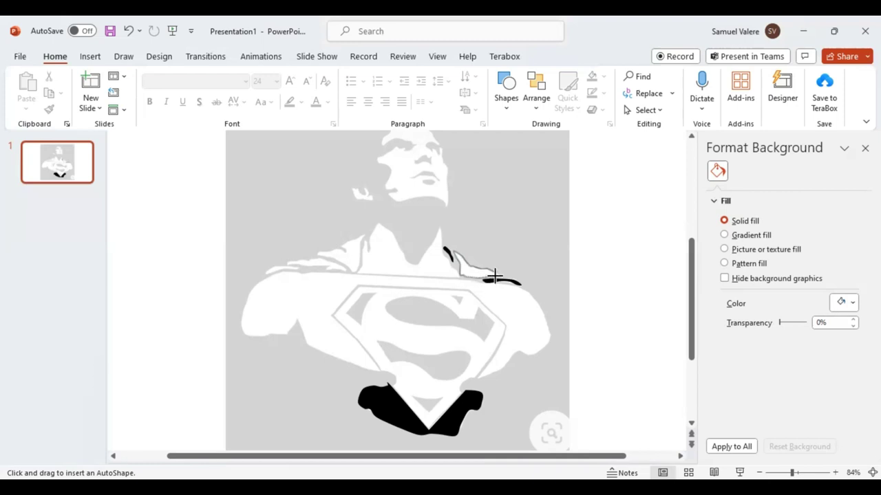
double_click(494, 277)
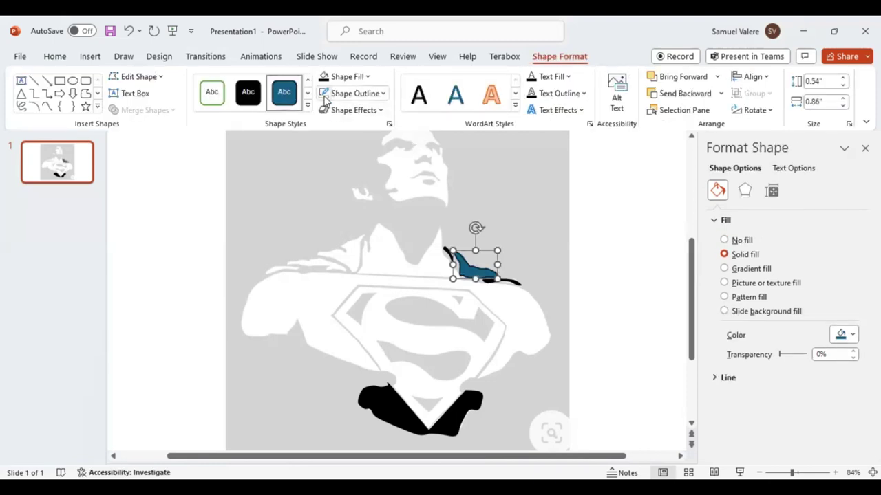
click(323, 77)
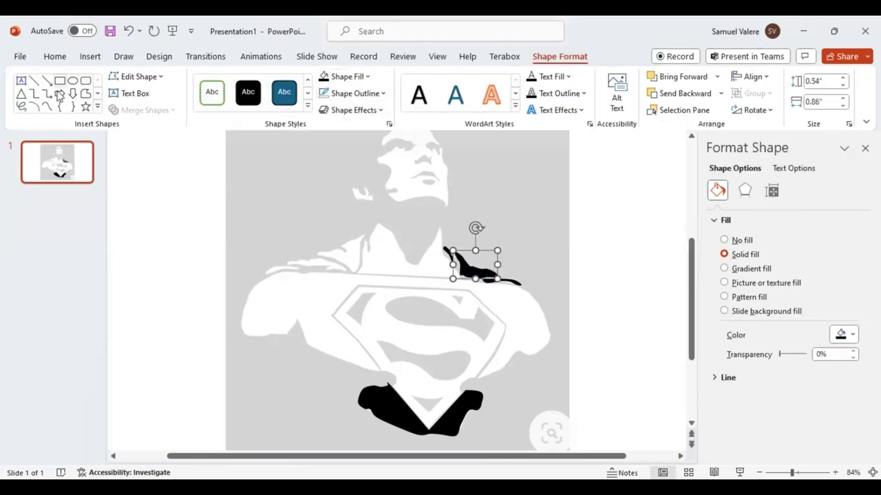
click(46, 106)
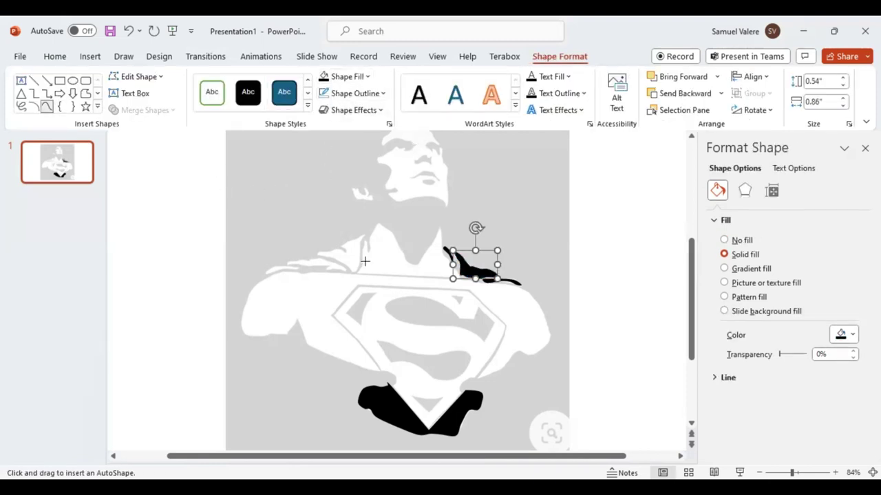
Outline the neck shadow and collar peaks with curve points and fill the shape black.
click(438, 226)
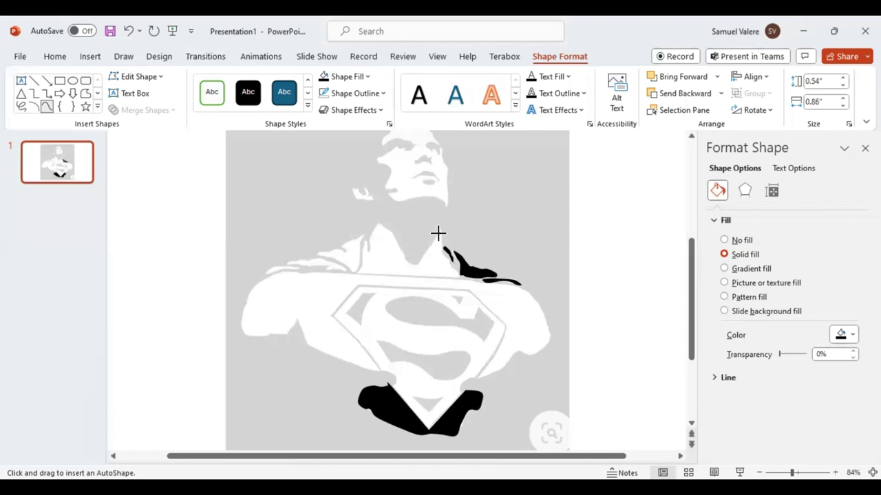
click(416, 264)
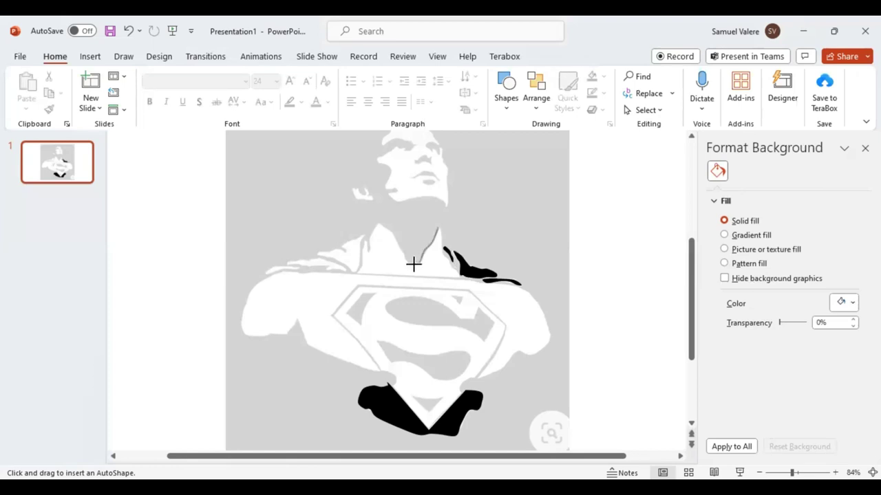
click(379, 223)
click(367, 252)
click(355, 274)
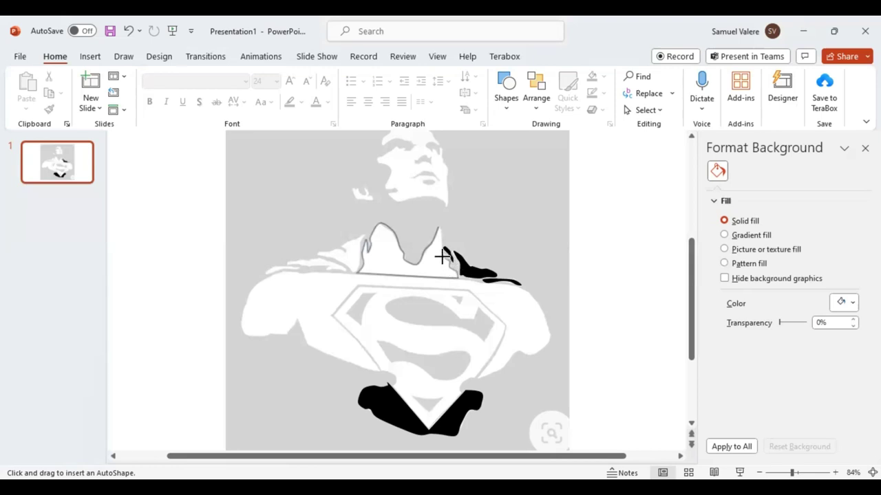
click(443, 257)
click(439, 228)
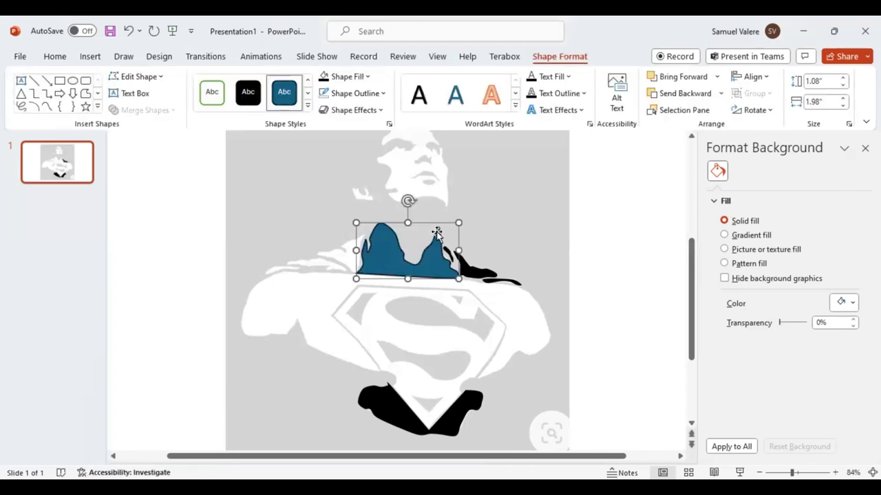
click(323, 77)
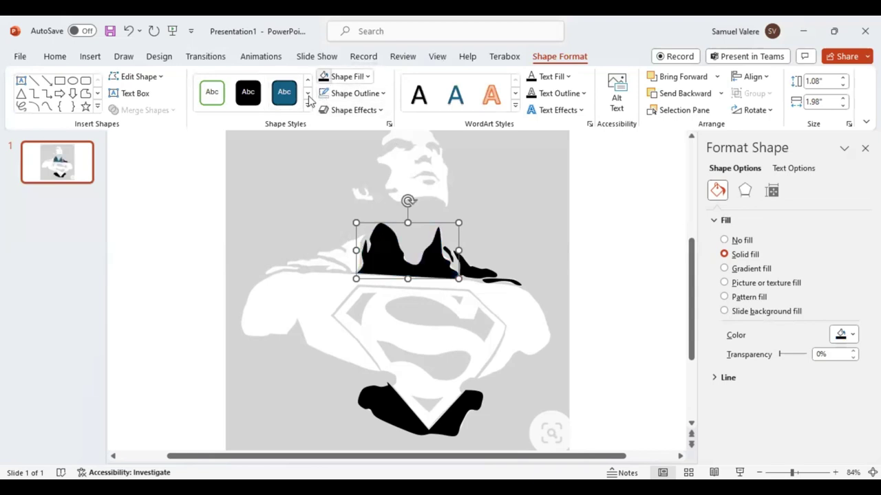
click(46, 107)
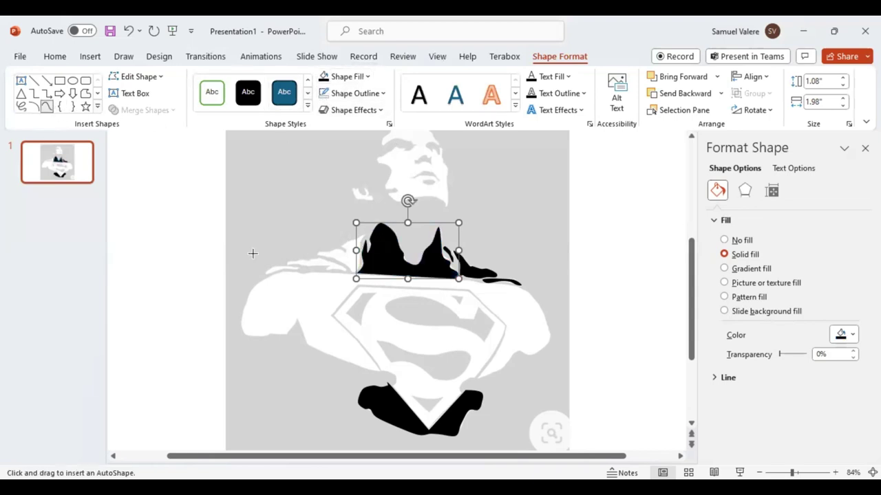
click(318, 253)
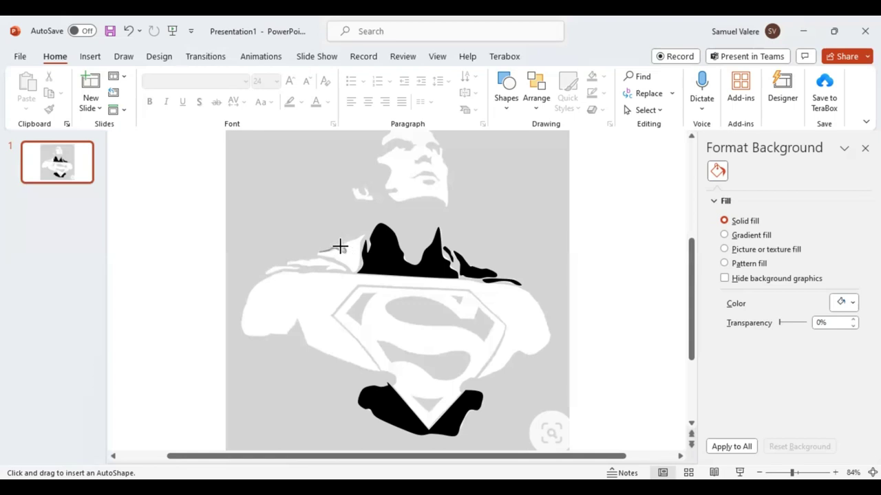
Scribble a freehand shape along the left collar and fill it black.
drag(342, 247, 363, 238)
drag(359, 237, 356, 269)
drag(352, 270, 337, 259)
drag(337, 259, 315, 253)
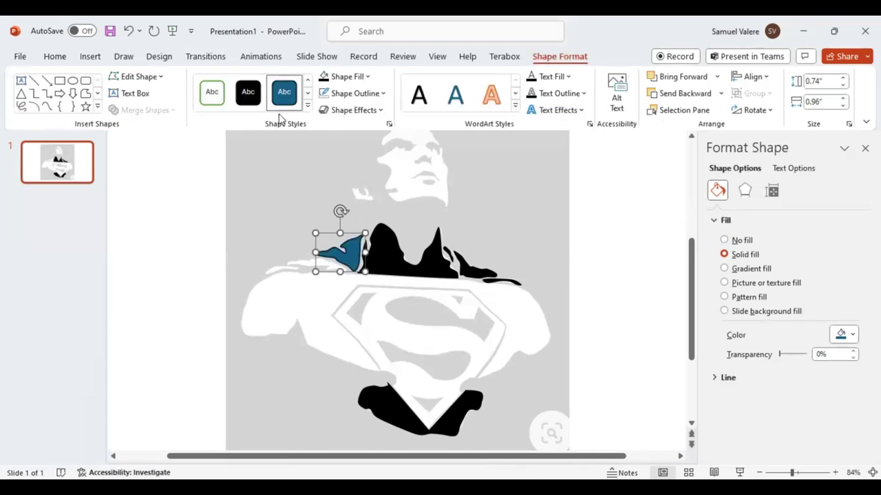
click(323, 78)
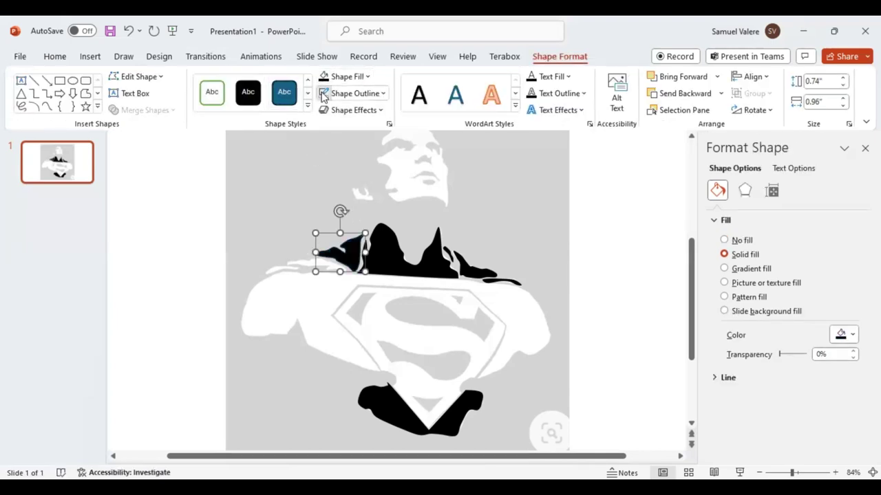
Begin a new freeform outline on the left shoulder.
click(47, 108)
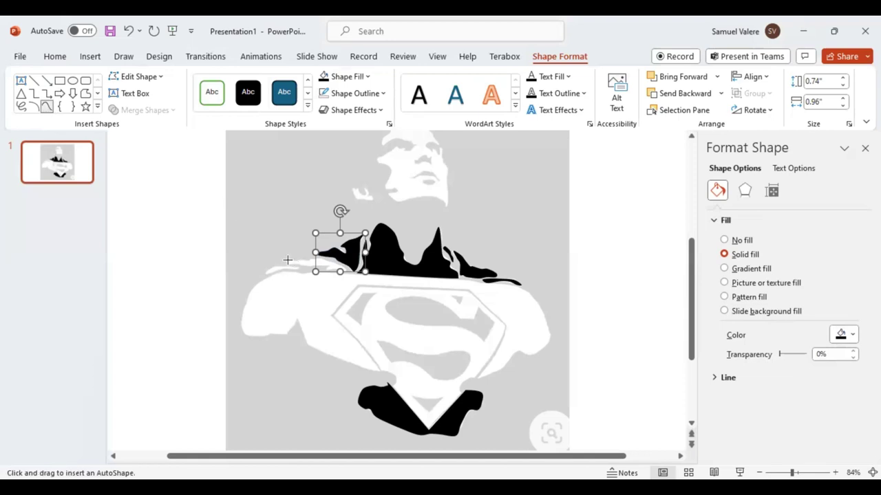
click(288, 260)
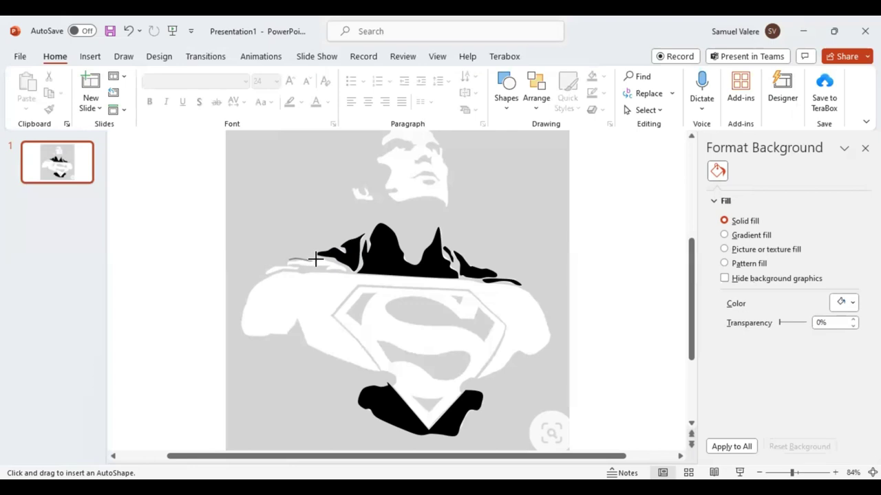
click(319, 257)
Close the left shoulder outline and fill the piece black.
click(284, 262)
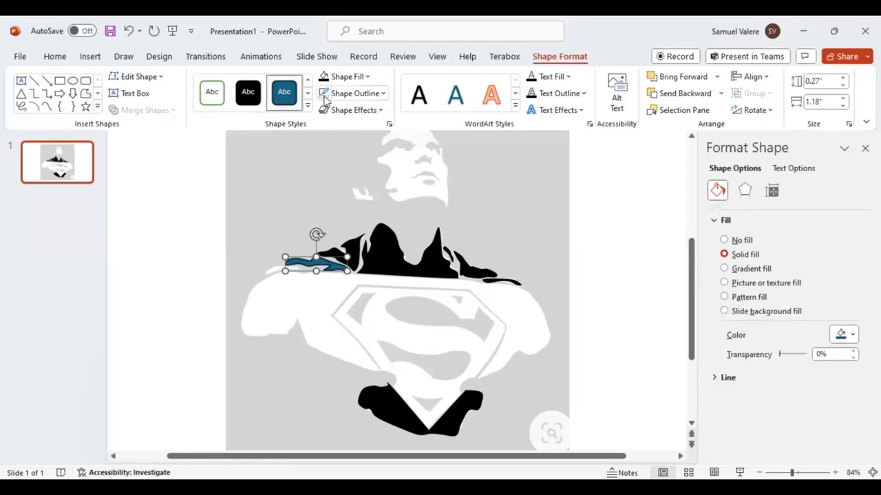
click(323, 76)
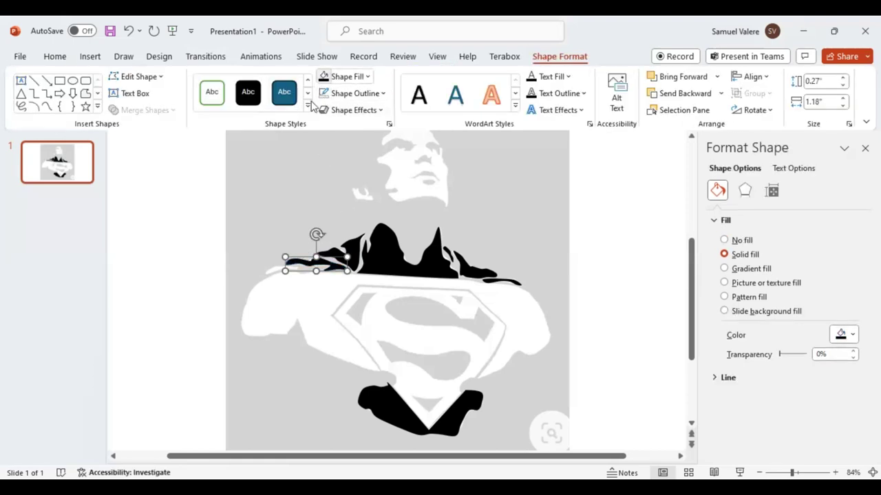
click(46, 106)
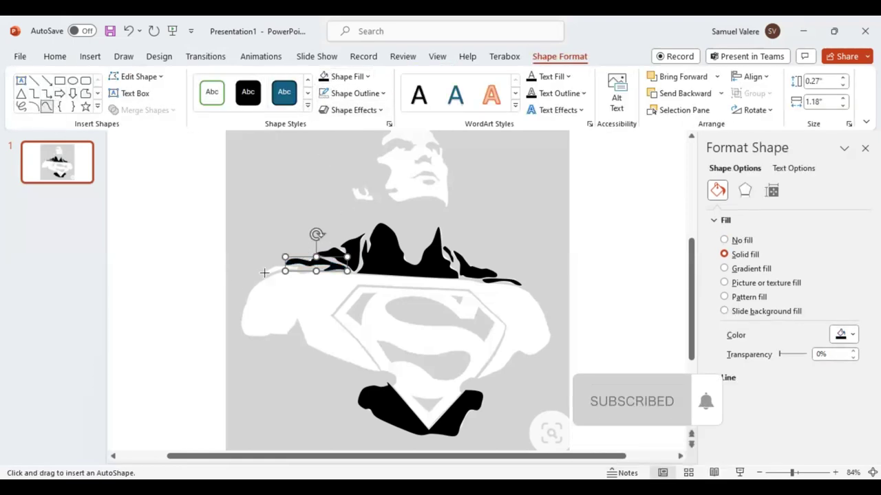
key(Escape)
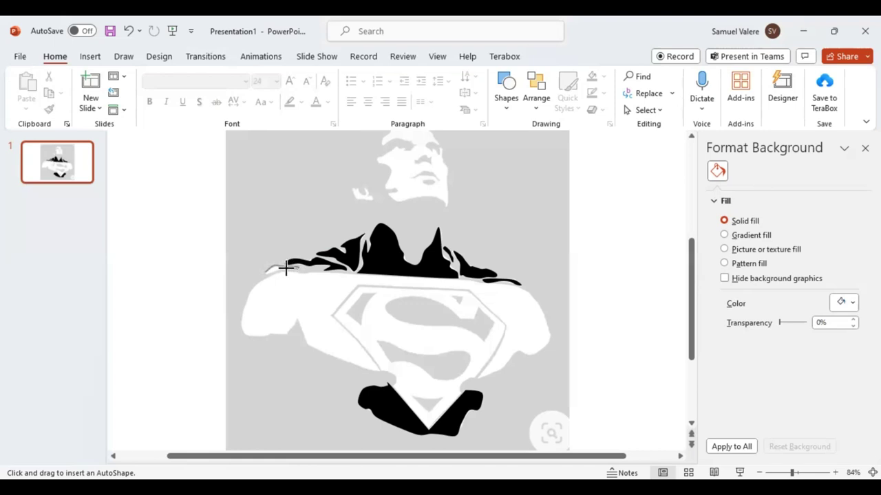
Scribble a thin black stroke along the left shoulder's top edge.
drag(281, 268, 259, 268)
double_click(260, 268)
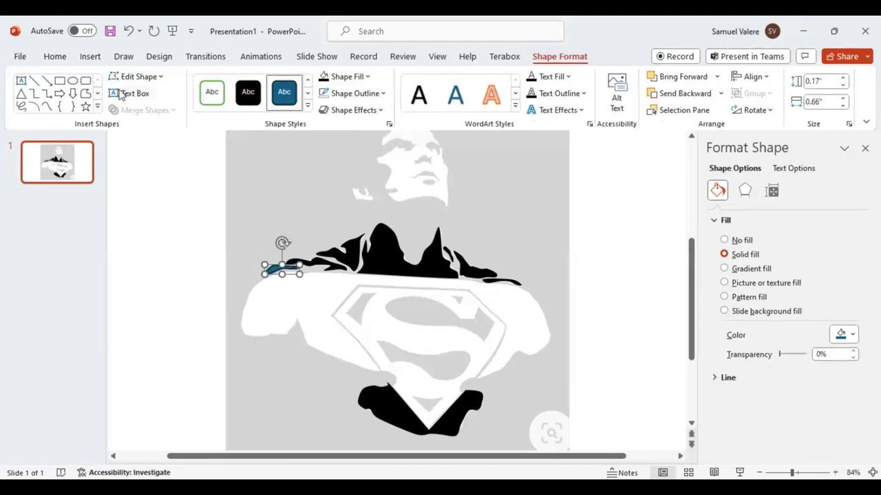
click(324, 93)
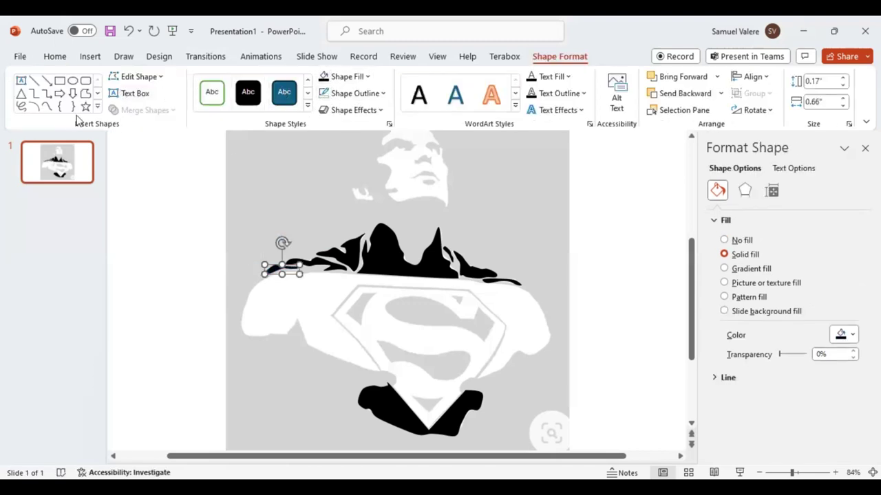
click(46, 106)
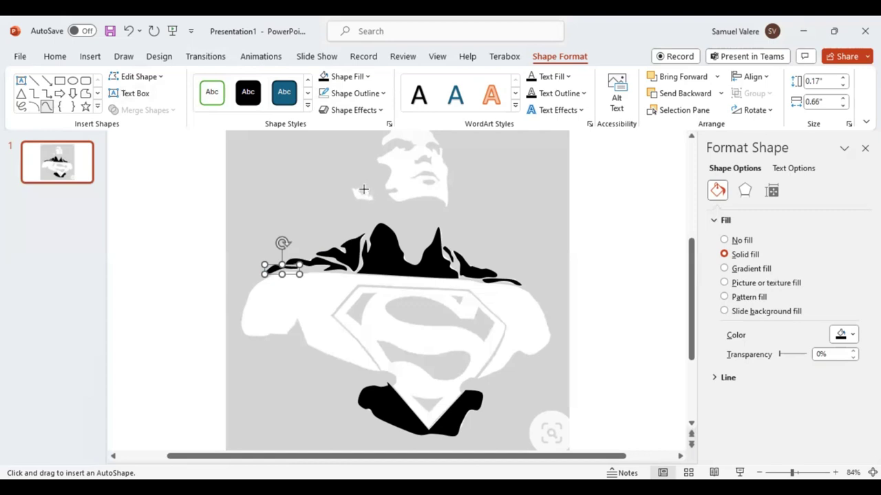
Add a small black shadow shape to the left of the face.
click(363, 186)
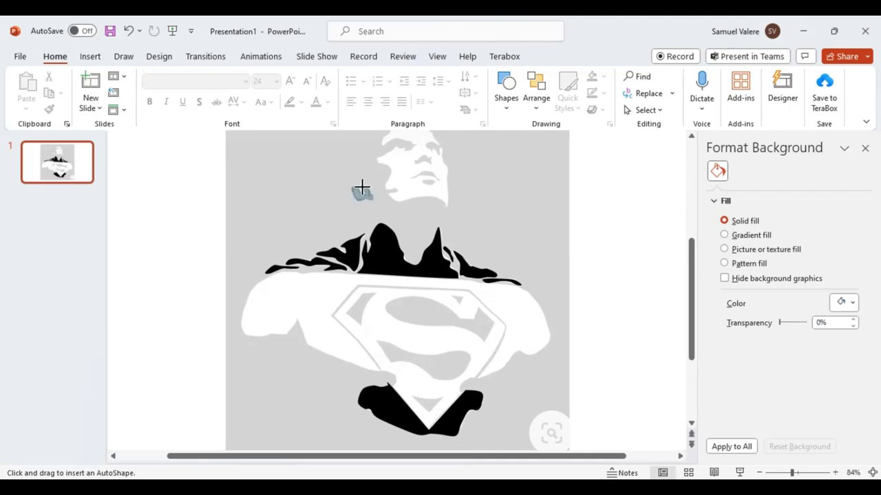
click(362, 188)
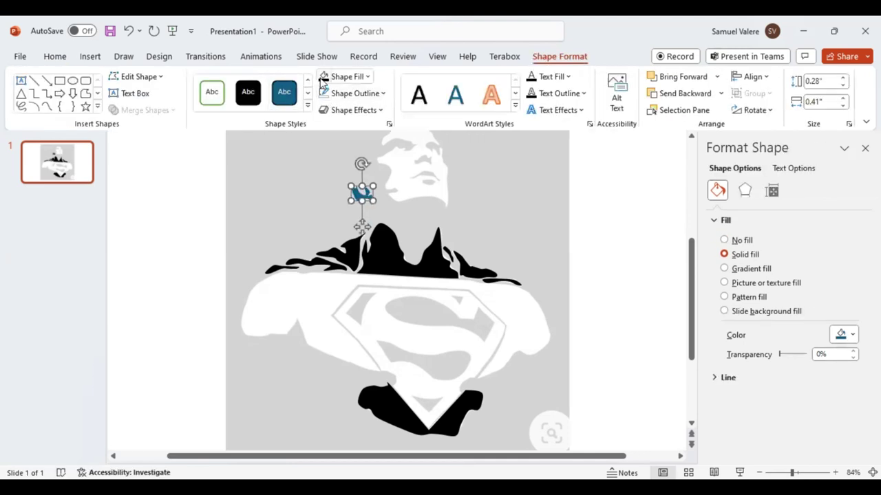
click(323, 77)
click(47, 107)
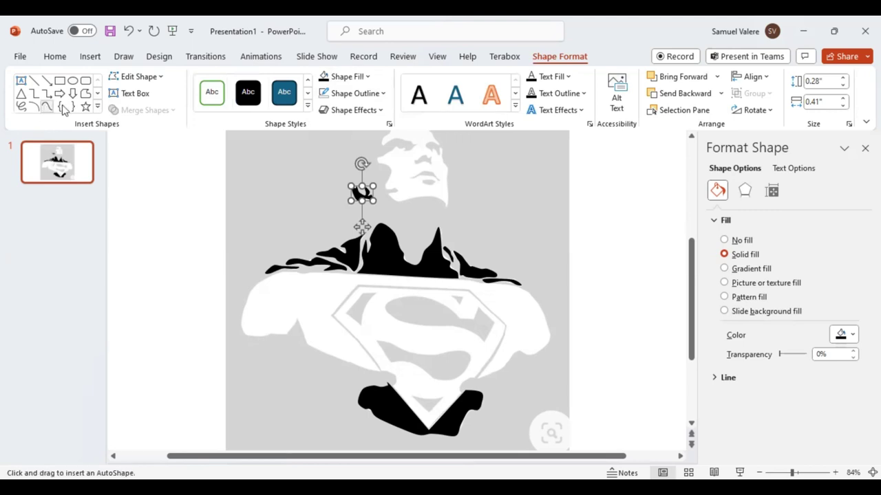
click(296, 319)
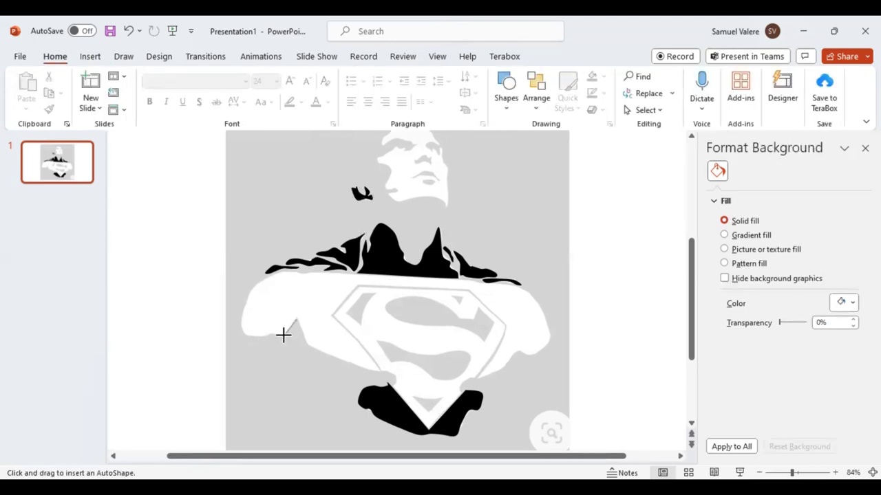
Trace the arms and chest around the emblem with a curve and fill it solid black.
click(277, 337)
click(242, 334)
click(247, 292)
click(267, 275)
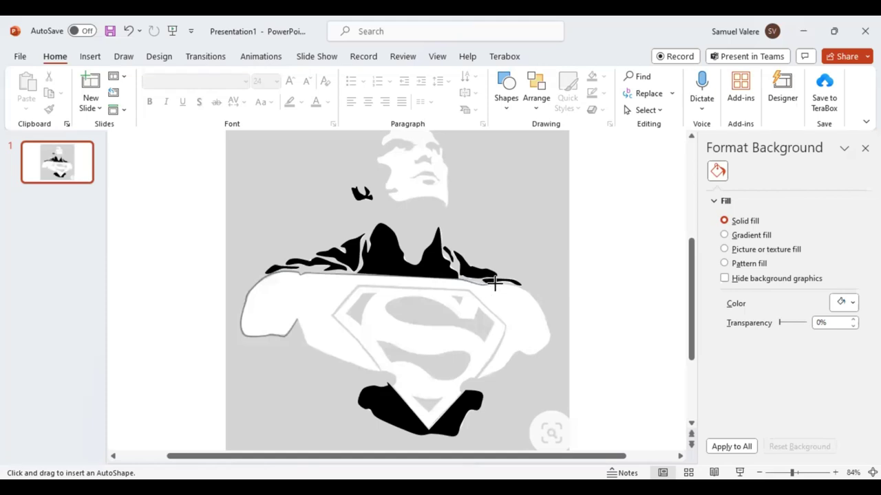
mouse_move(507, 282)
mouse_down()
mouse_move(540, 308)
mouse_move(548, 337)
mouse_move(478, 378)
mouse_move(505, 346)
mouse_move(505, 327)
mouse_move(472, 291)
mouse_move(352, 283)
mouse_move(327, 315)
mouse_move(379, 369)
mouse_move(358, 367)
mouse_up()
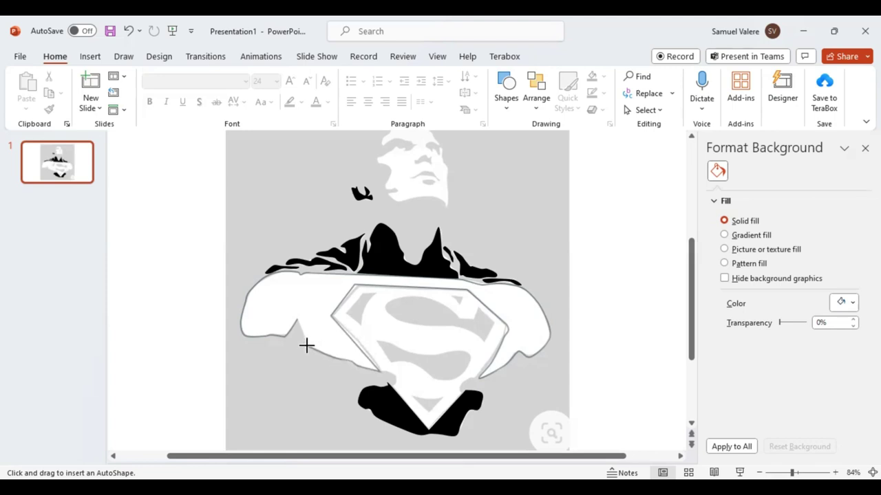
click(297, 319)
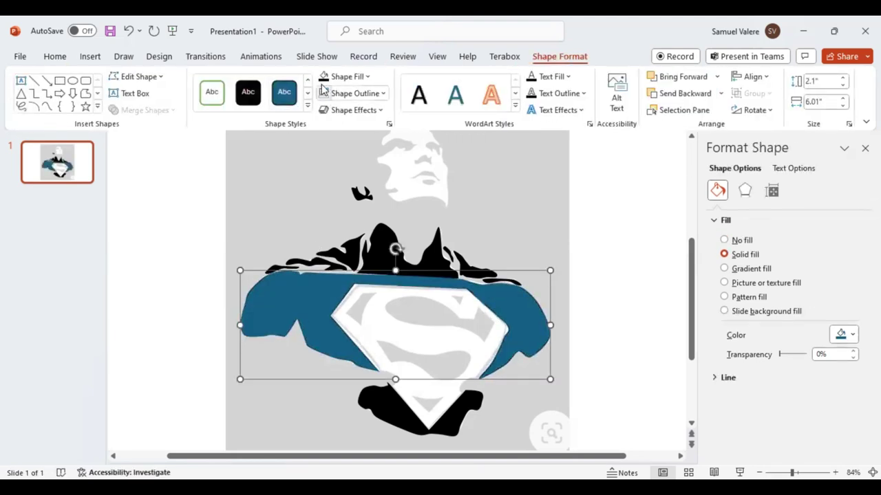
click(323, 77)
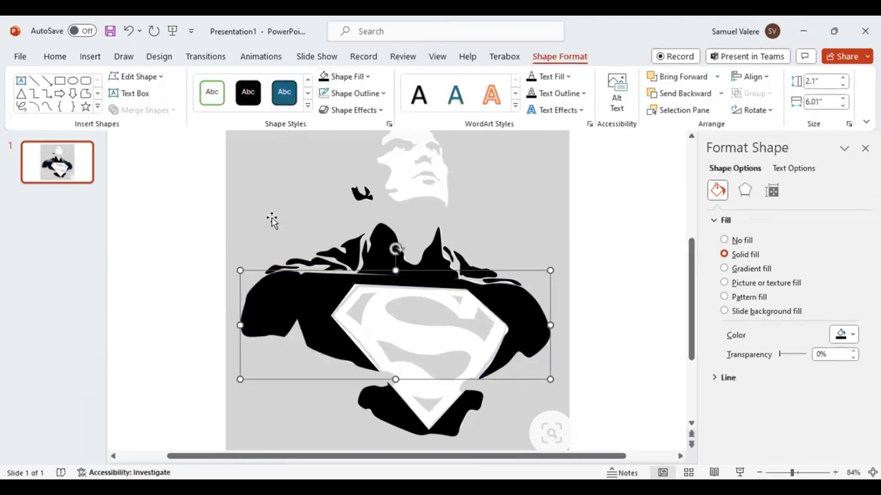
click(46, 107)
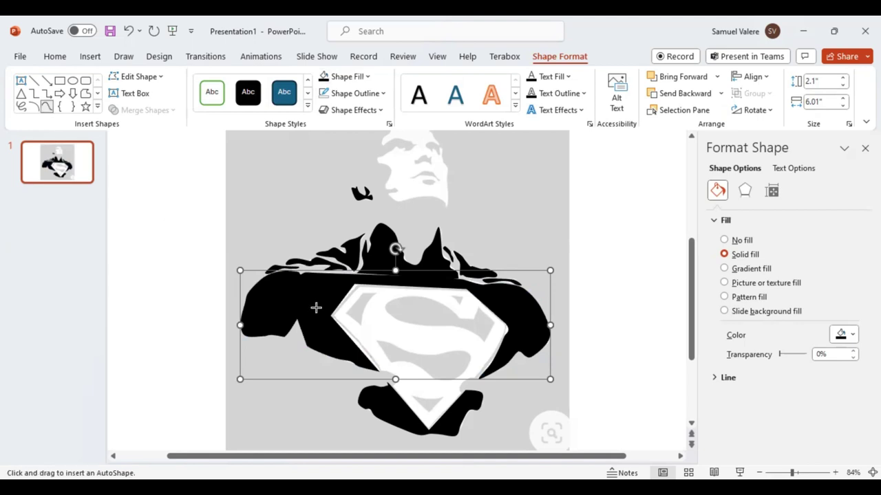
Draw a tiny piece on the S emblem.
click(451, 294)
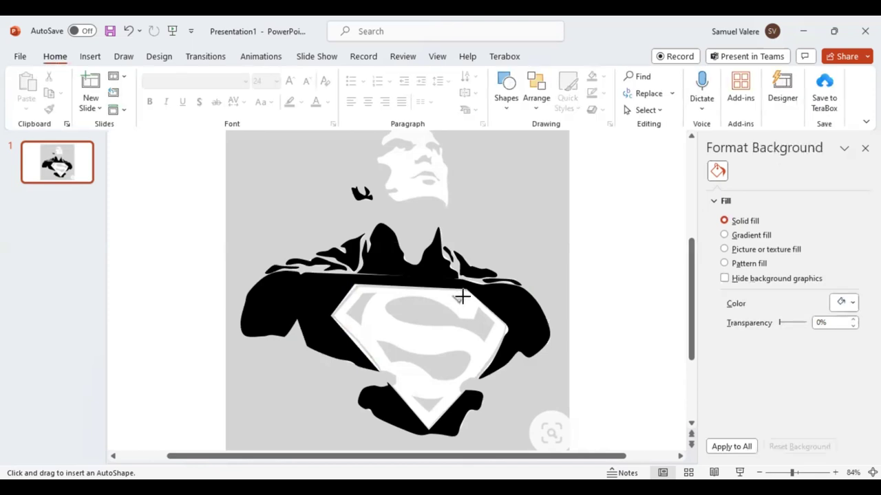
drag(454, 295, 461, 304)
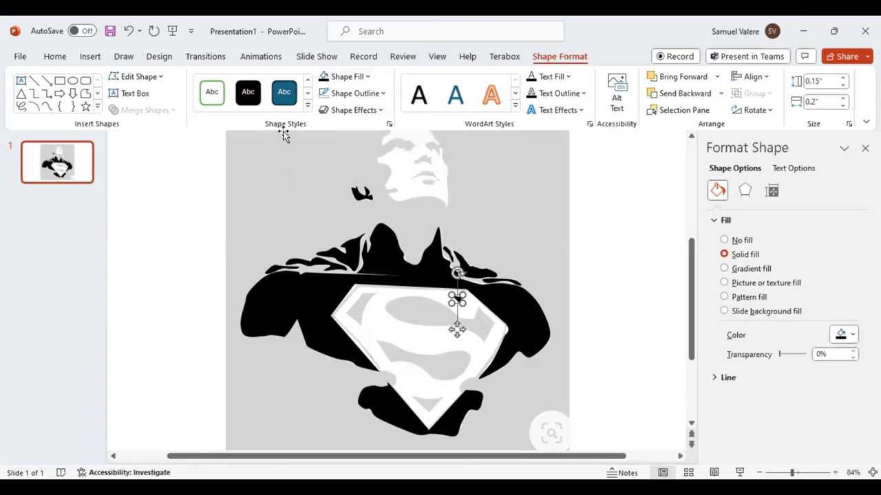
click(46, 107)
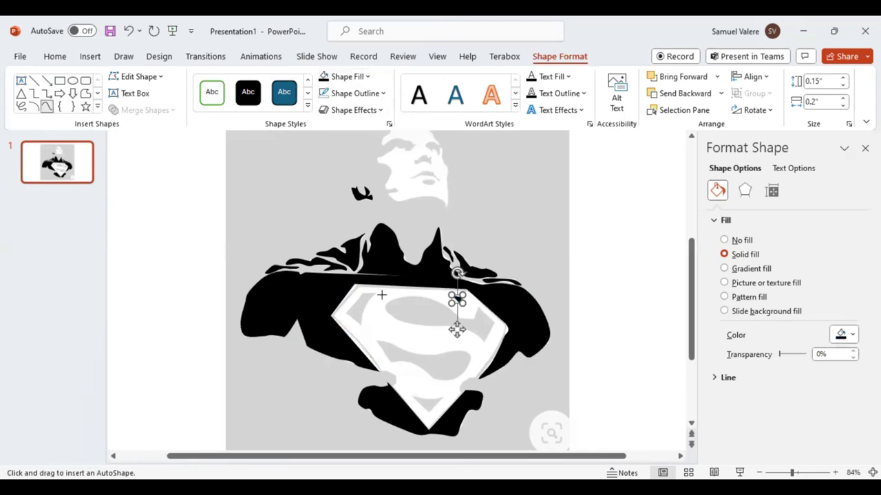
key(Escape)
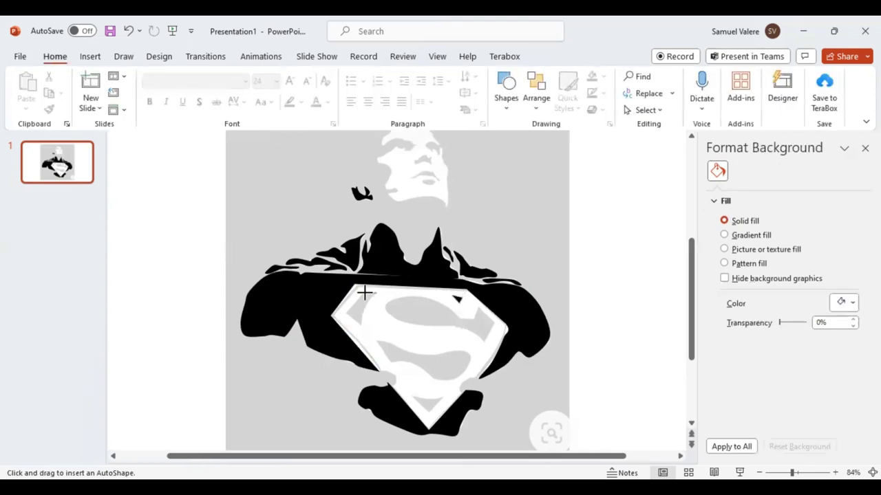
Fill the shield's upper-left notch with a black curve shape, then start tracing the S's lower bowl.
click(362, 293)
click(348, 311)
click(365, 304)
click(374, 291)
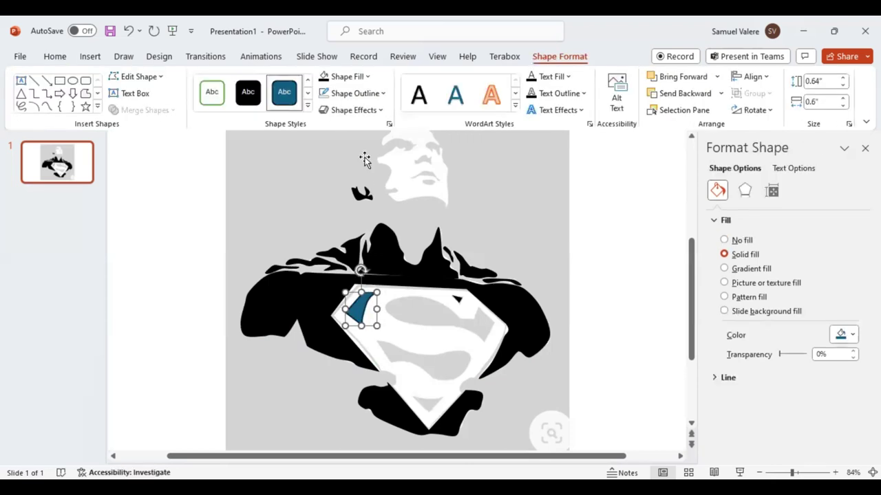
click(324, 81)
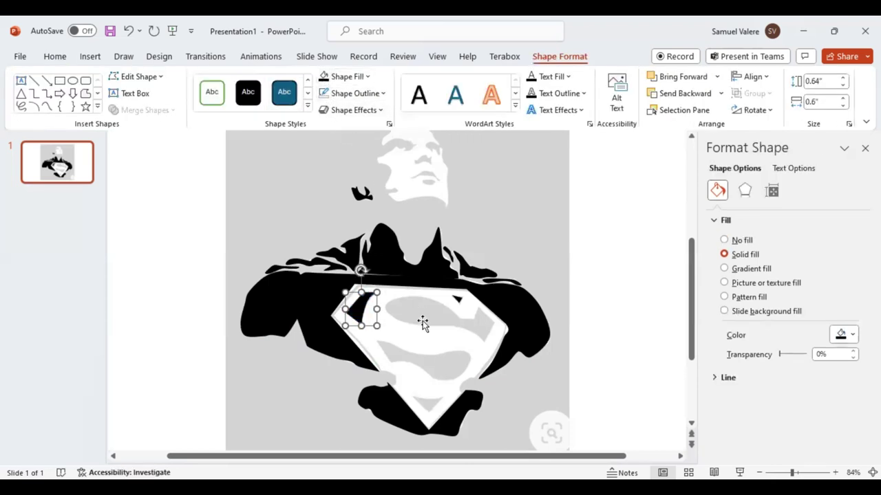
click(49, 107)
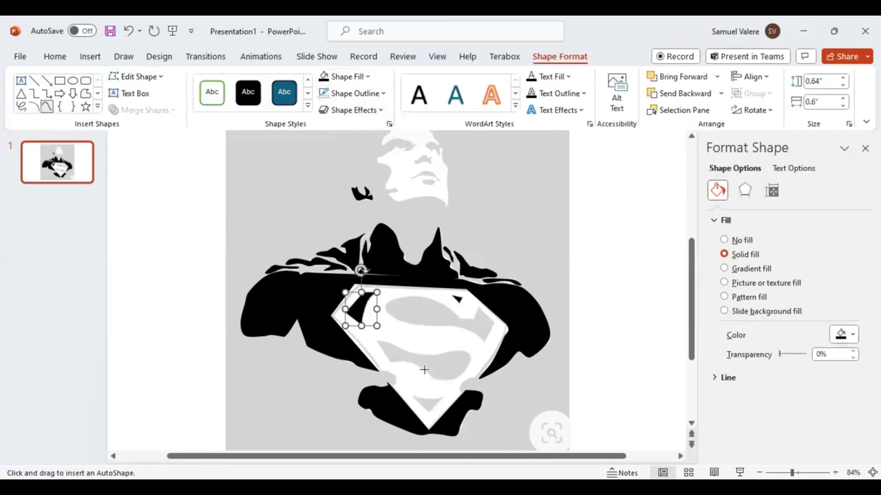
click(377, 341)
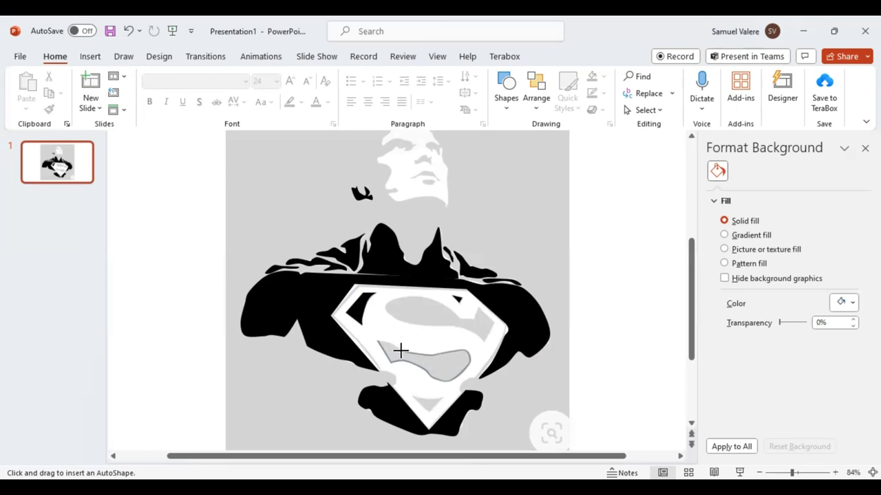
Close and fill the S's lower bowl black, then trace its upper bowl and fill it black.
click(379, 341)
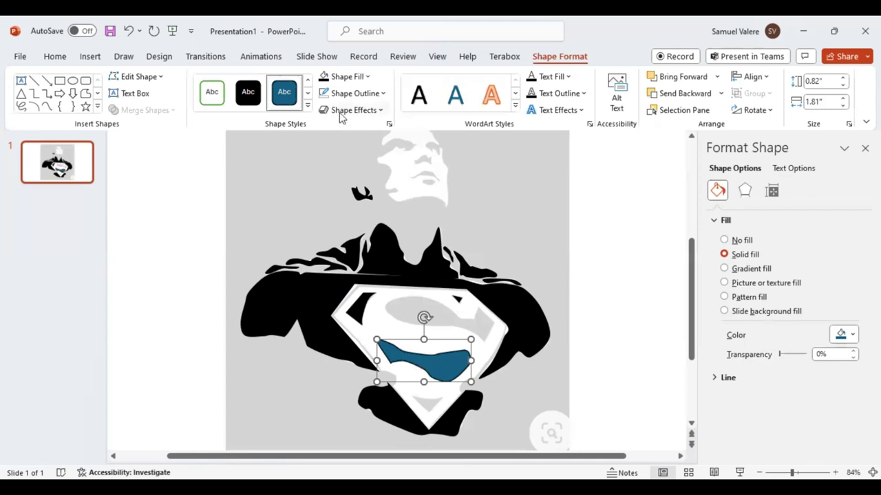
click(323, 77)
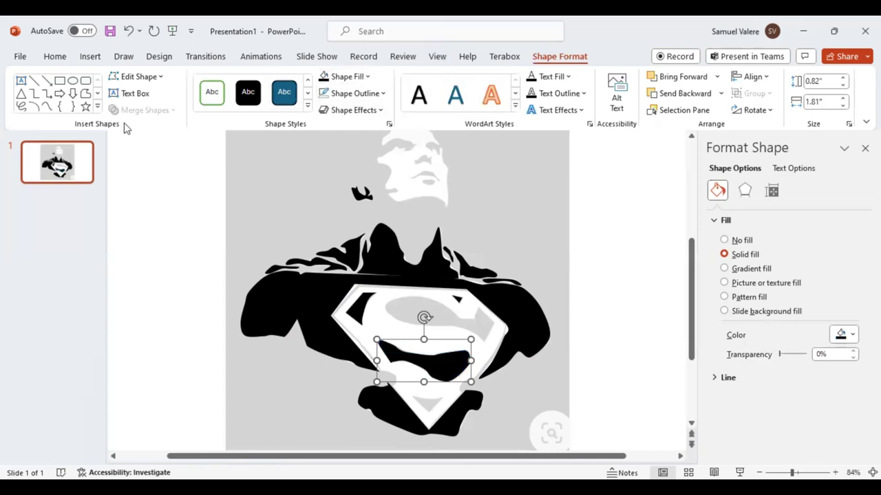
click(46, 107)
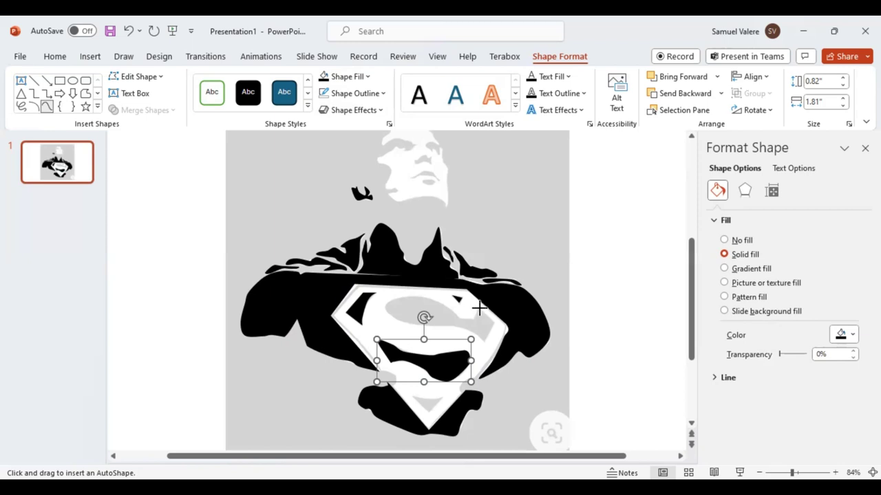
click(479, 309)
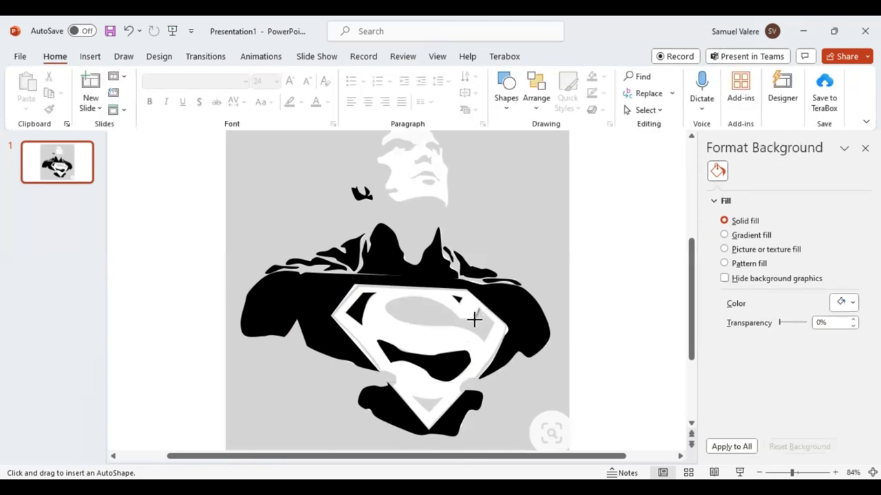
mouse_move(474, 319)
mouse_down()
mouse_move(423, 297)
mouse_move(384, 304)
mouse_move(415, 325)
mouse_move(488, 334)
mouse_move(481, 310)
mouse_up()
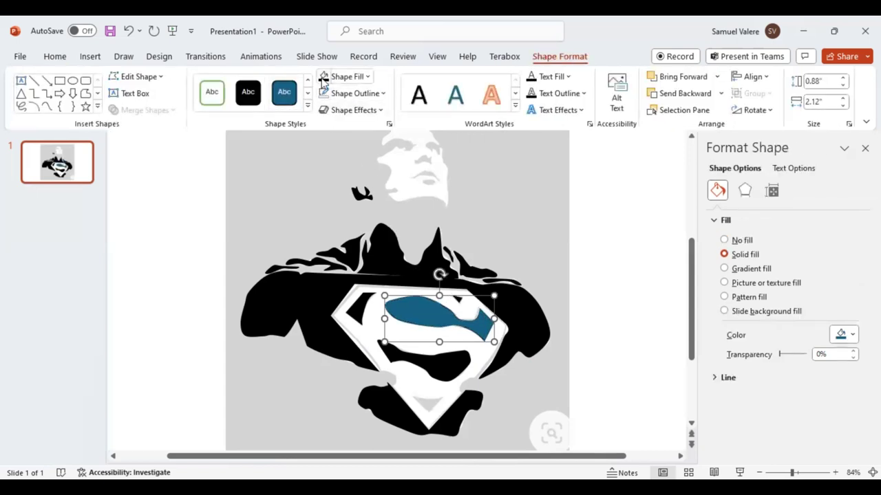
click(323, 77)
Draw a small black triangle at the emblem's tip.
click(46, 107)
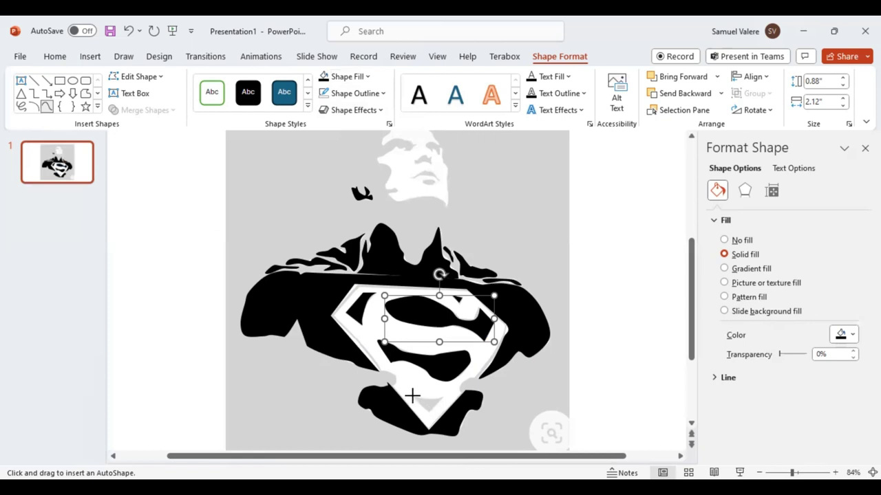
key(Escape)
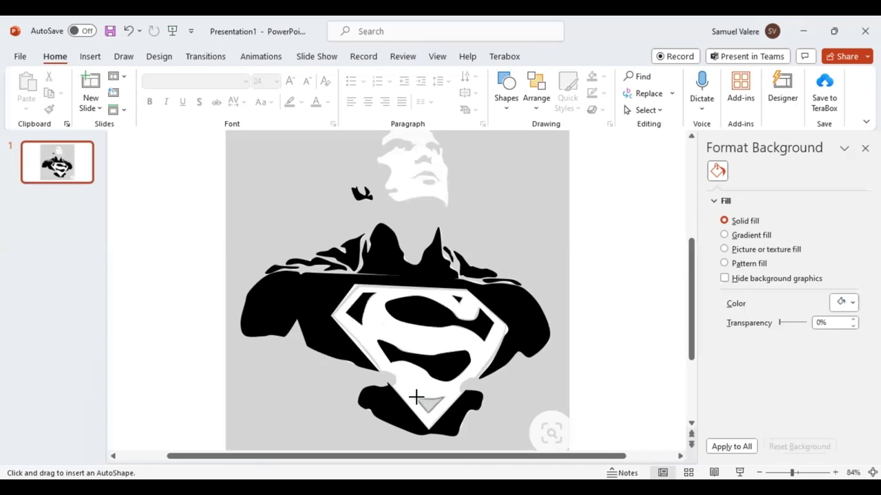
drag(412, 395, 446, 412)
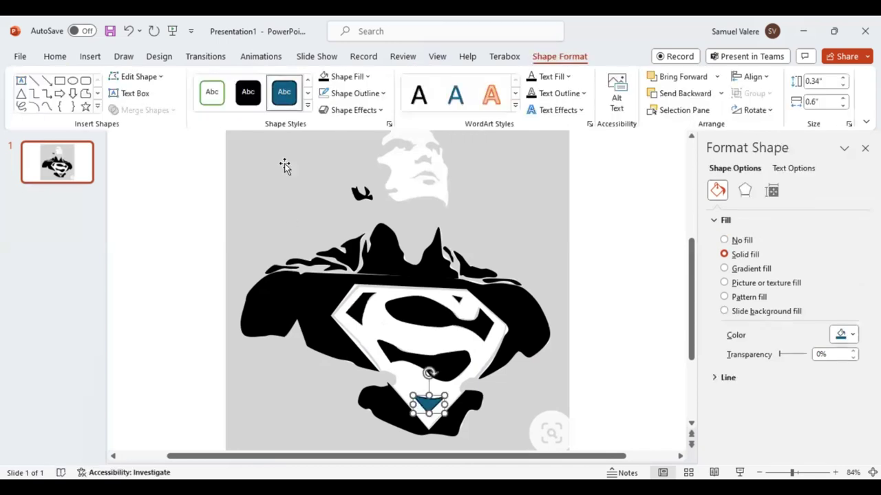
click(324, 76)
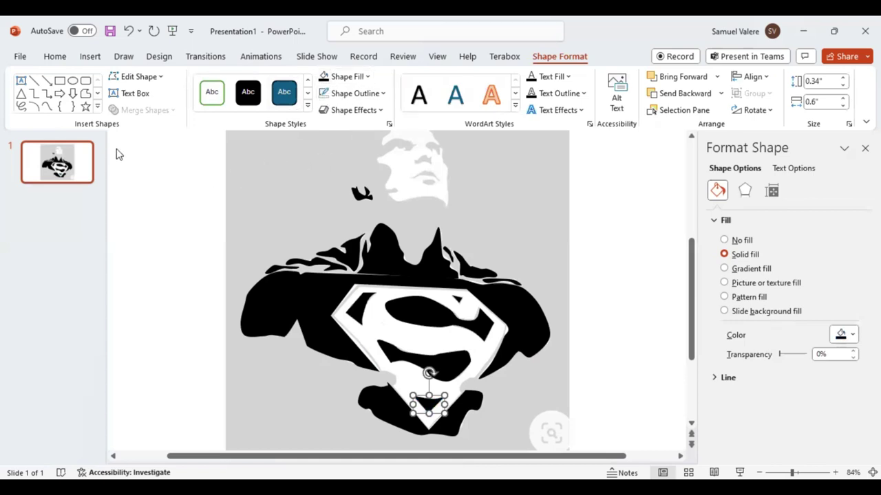
click(46, 108)
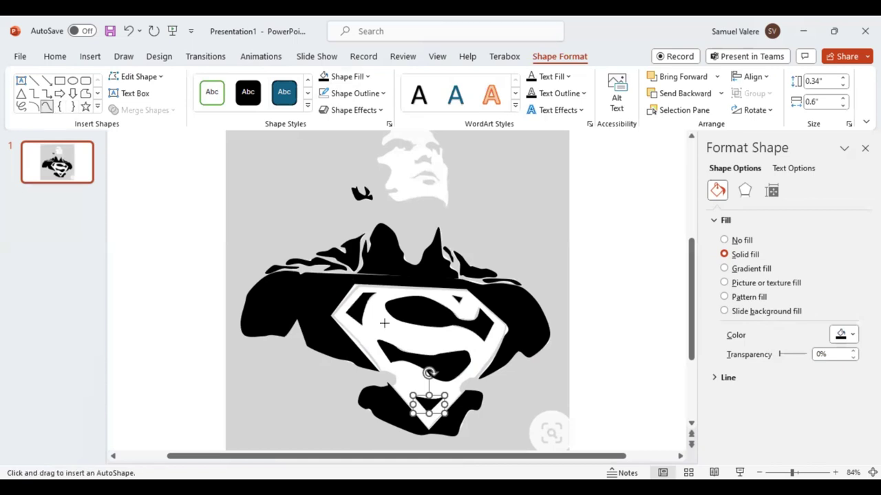
key(Escape)
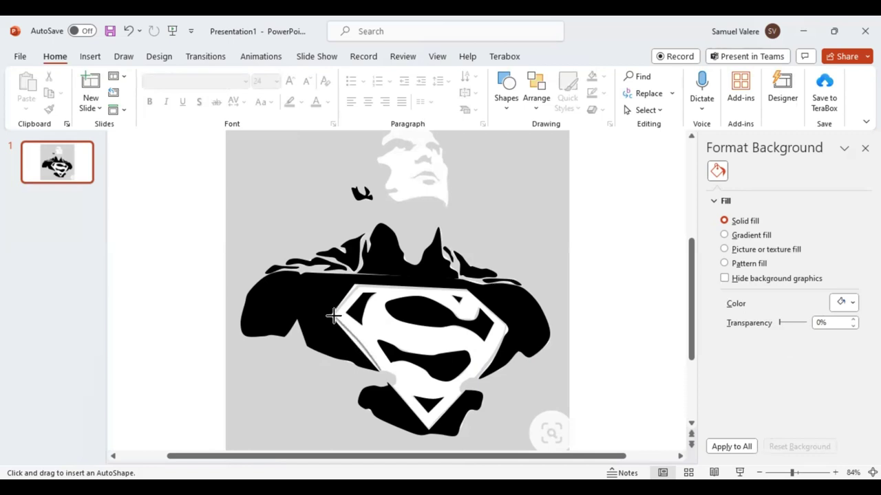
Trace a curve around the whole shield, fill it white and send it behind the emblem pieces.
click(333, 316)
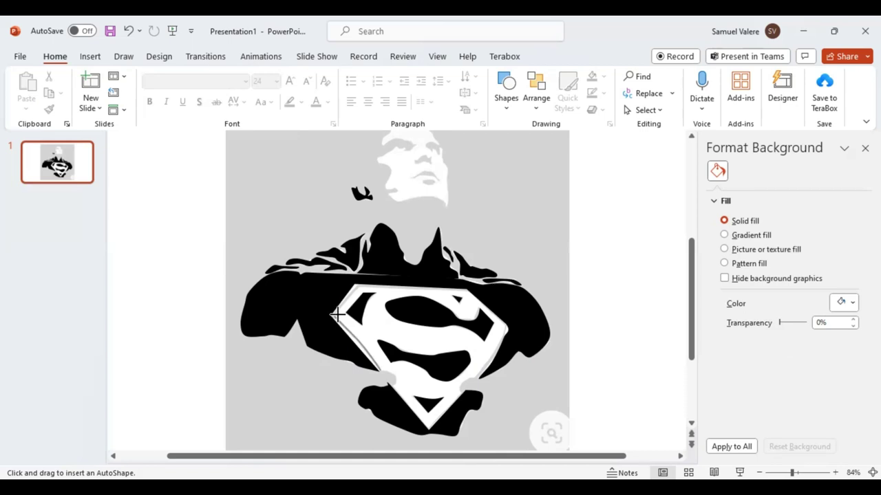
click(358, 284)
click(464, 289)
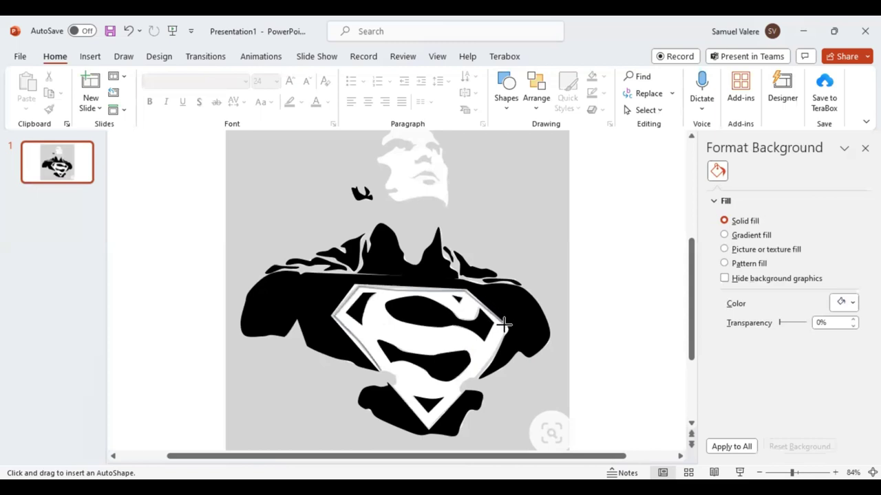
click(507, 326)
click(385, 370)
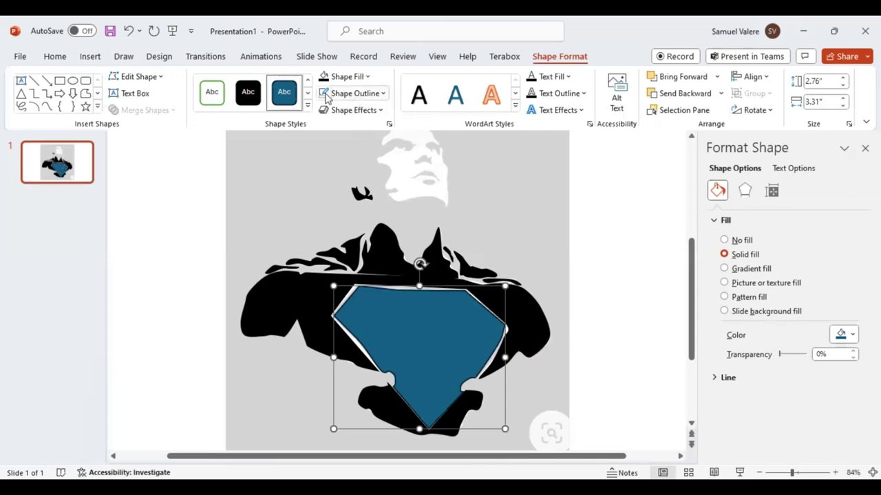
click(367, 78)
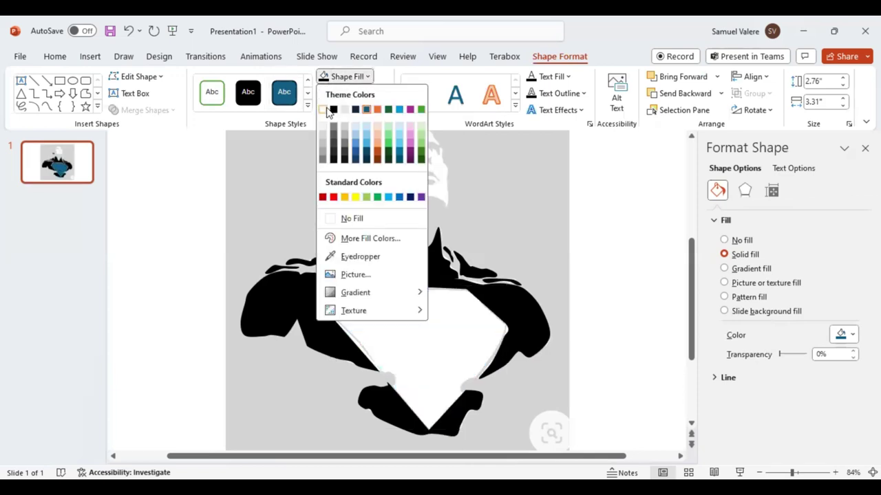
click(323, 110)
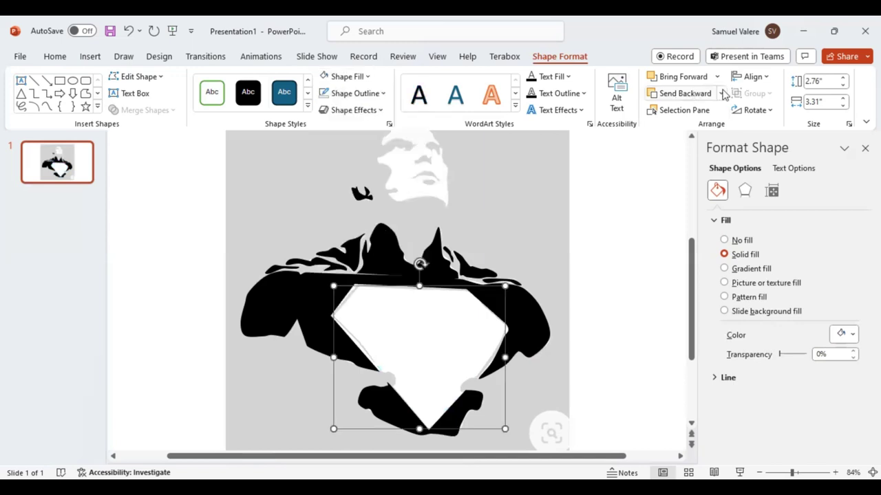
click(721, 94)
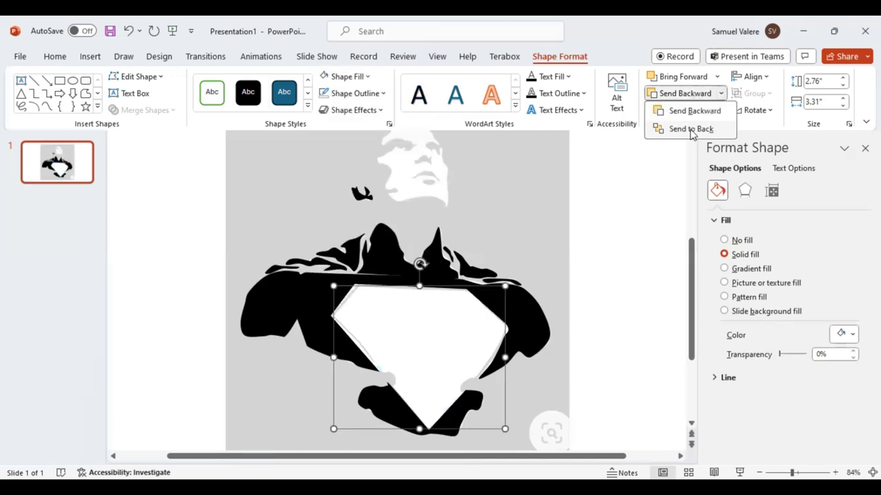
click(691, 131)
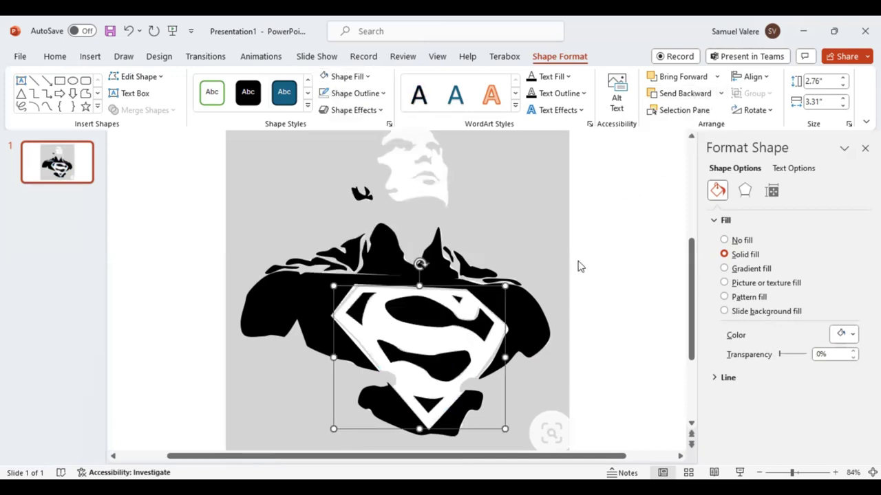
Select the torso, bottom, shoulder, chest-spike and small body shapes together and fill them white.
click(525, 326)
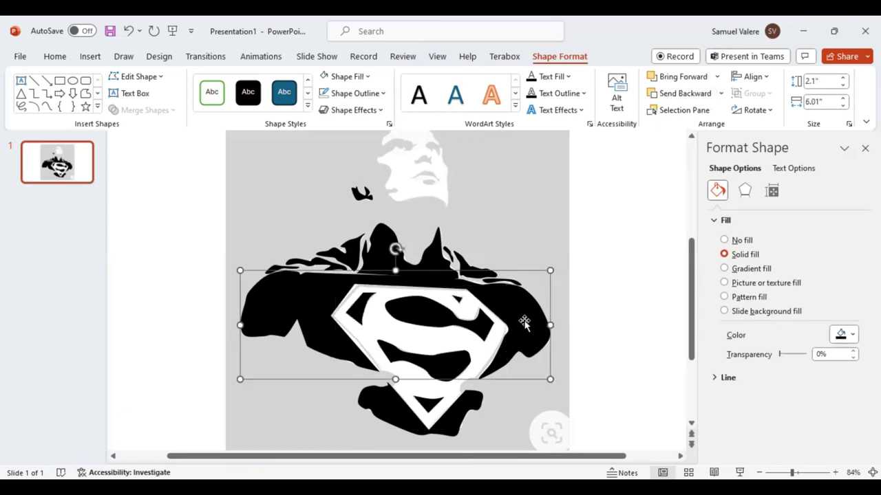
shift+click(463, 414)
shift+click(271, 268)
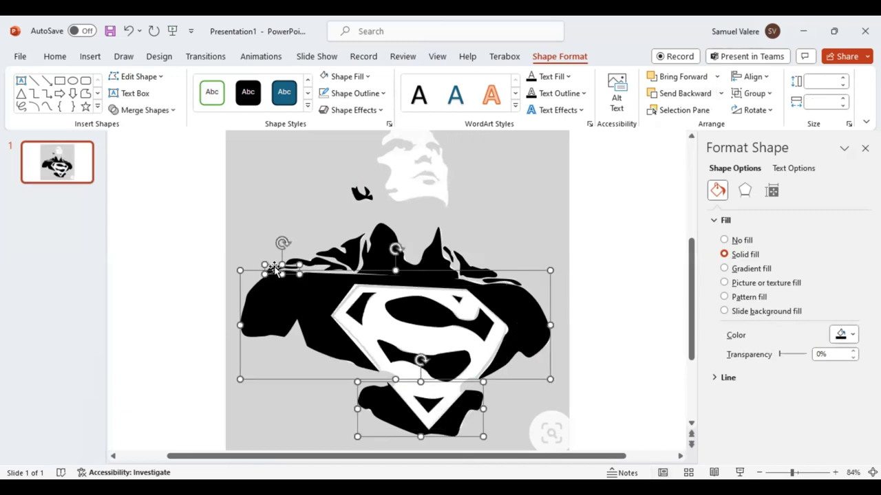
shift+click(315, 261)
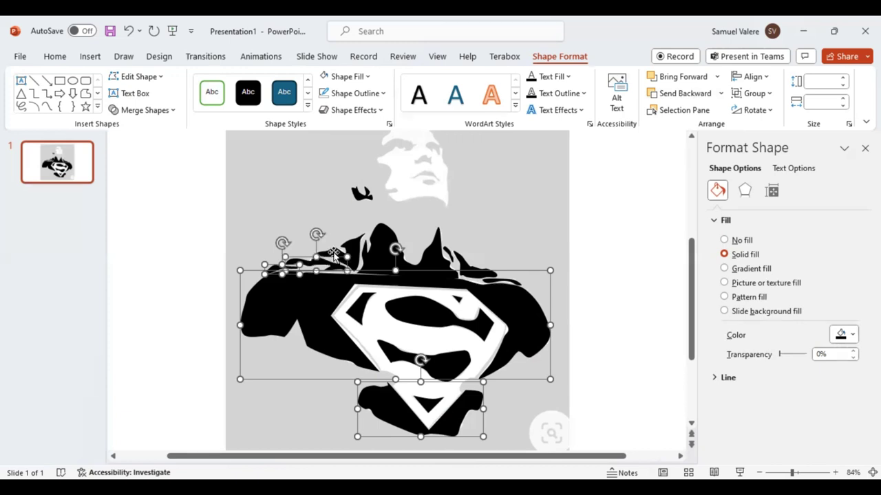
shift+click(335, 255)
shift+click(380, 258)
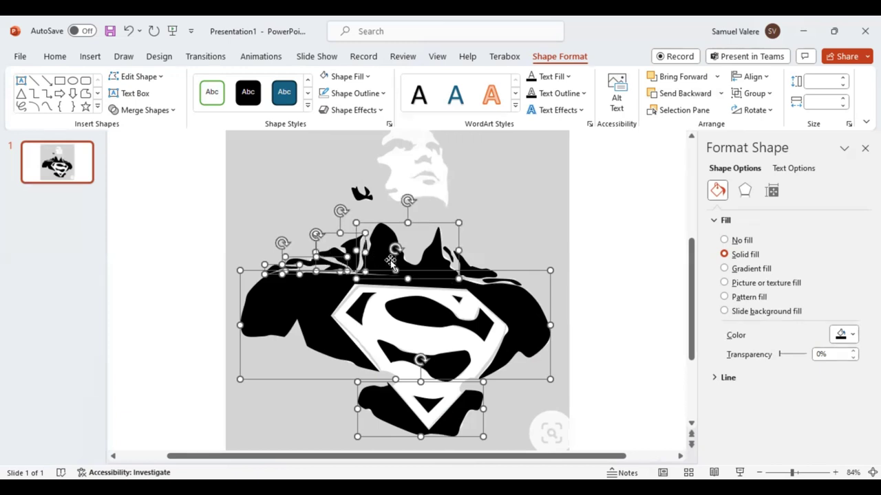
shift+click(445, 250)
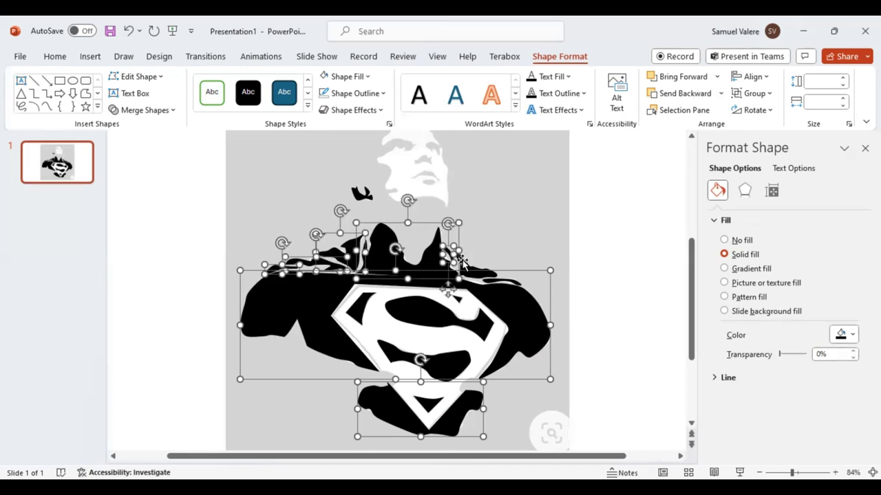
shift+click(474, 269)
shift+click(505, 278)
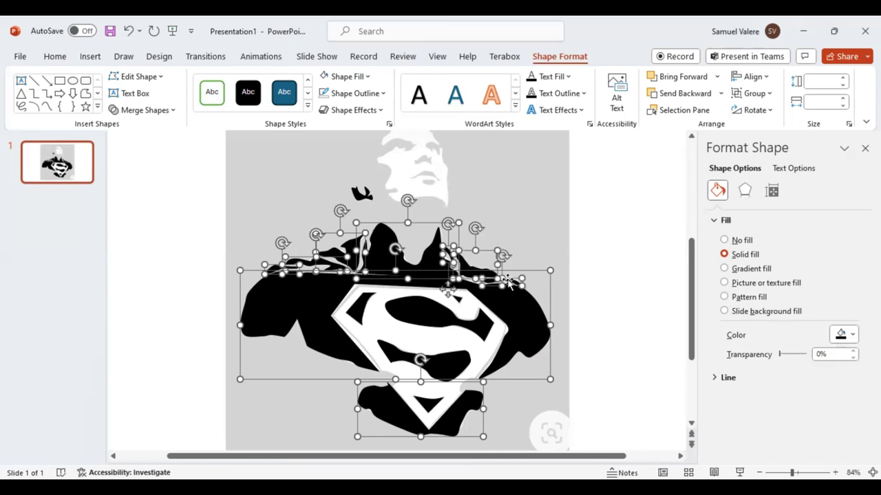
shift+click(359, 196)
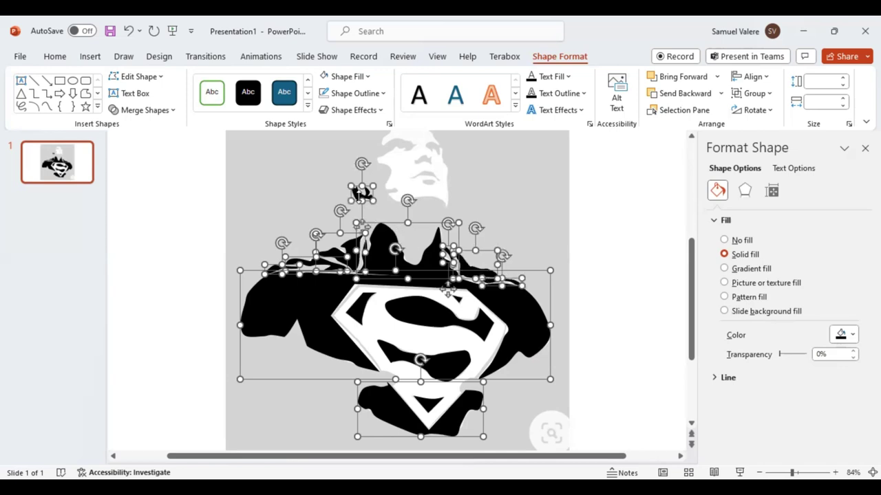
click(325, 77)
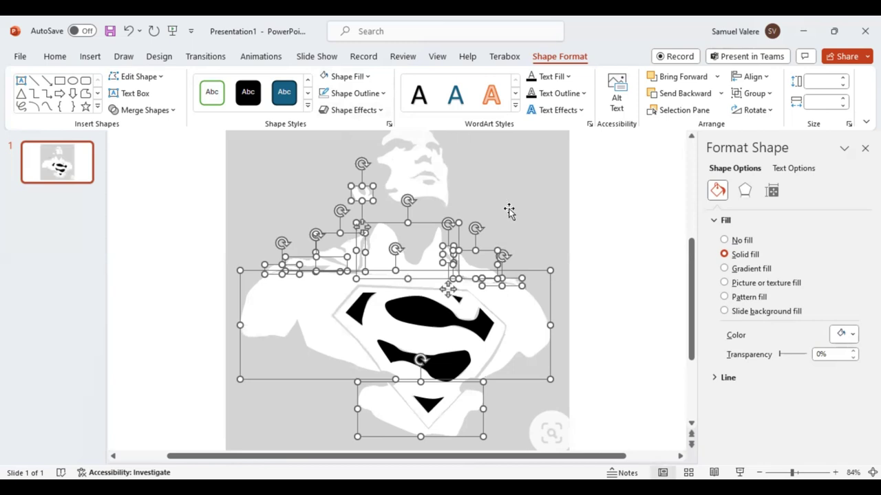
scroll(509, 210, up, 1)
scroll(509, 210, up, 1)
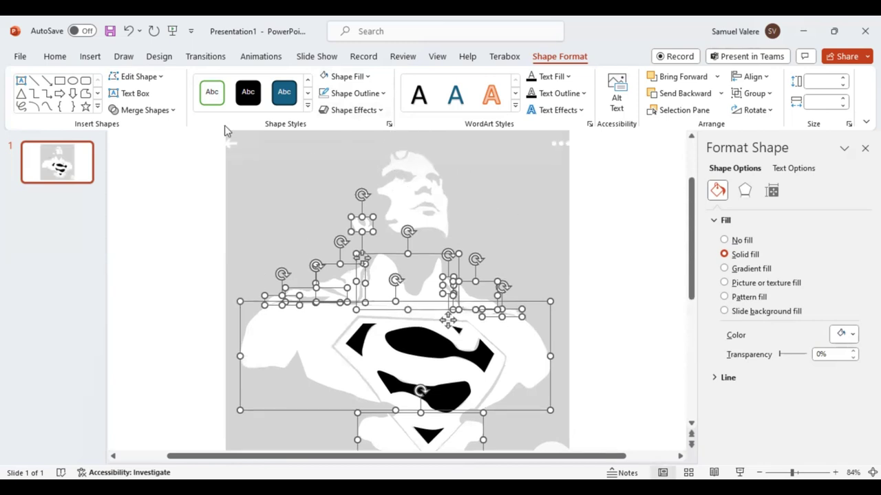
click(47, 107)
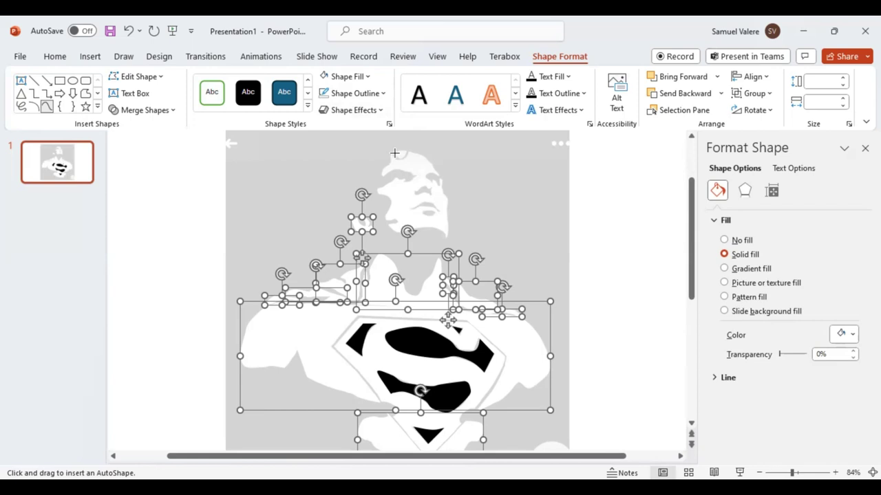
click(396, 155)
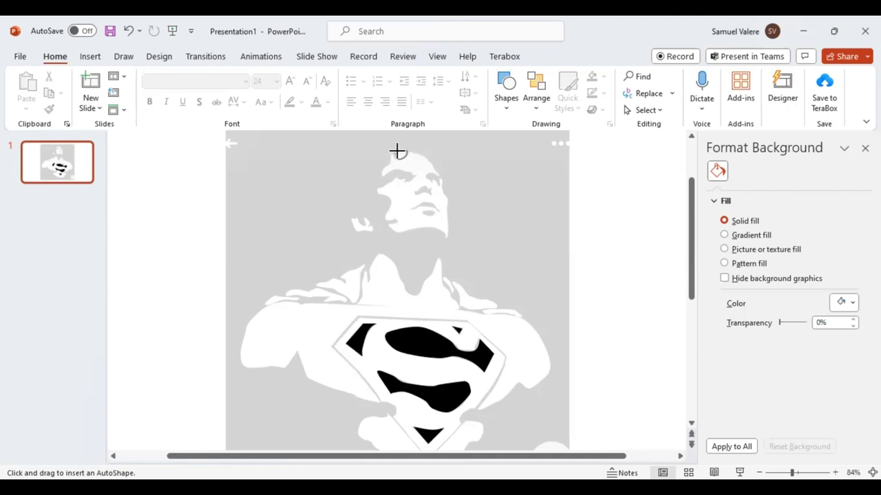
drag(400, 152, 400, 186)
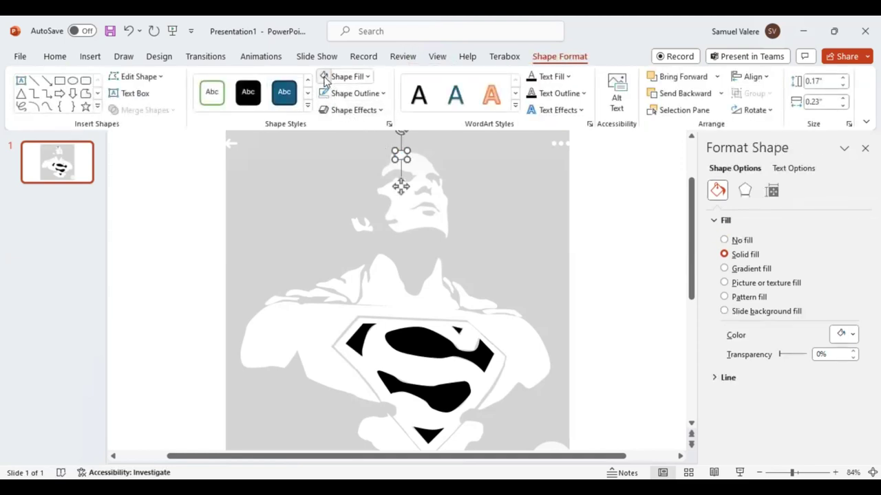
click(47, 107)
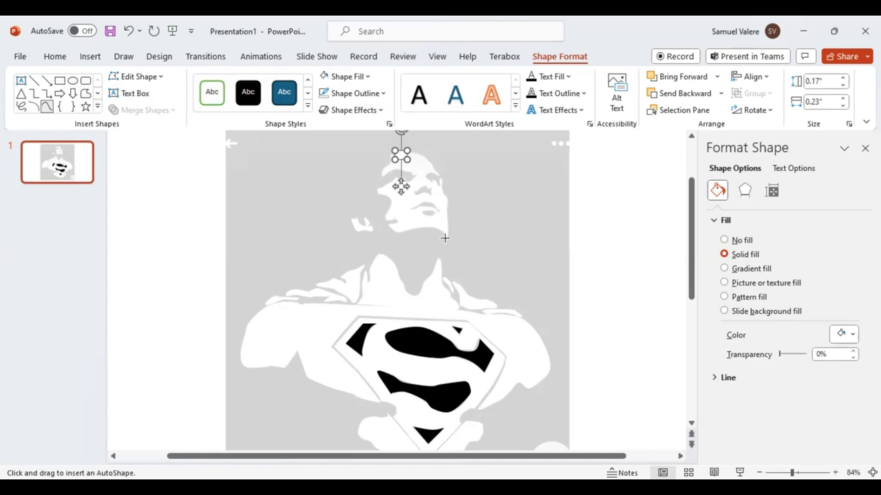
key(Delete)
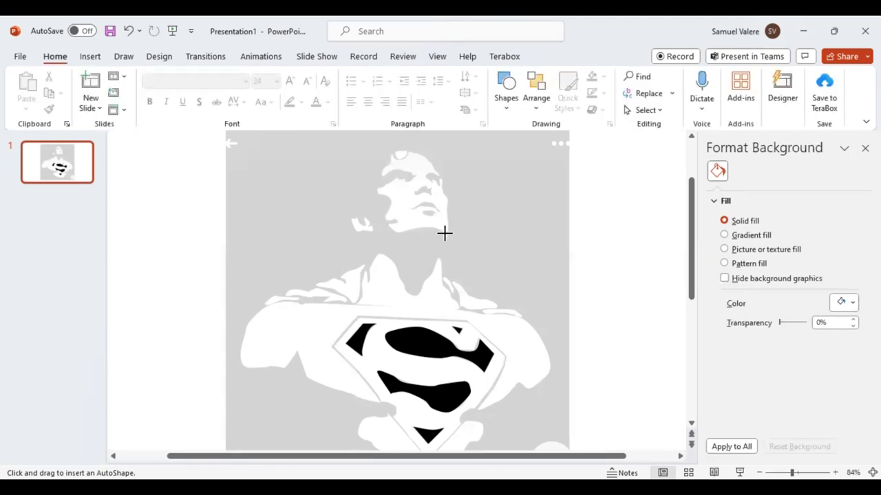
Trace a freeform outline around Superman's face and hair, starting and closing at the chin.
drag(444, 234, 388, 227)
mouse_move(389, 227)
mouse_down()
mouse_move(397, 218)
mouse_move(384, 218)
mouse_move(390, 199)
mouse_move(377, 188)
mouse_move(405, 181)
mouse_up()
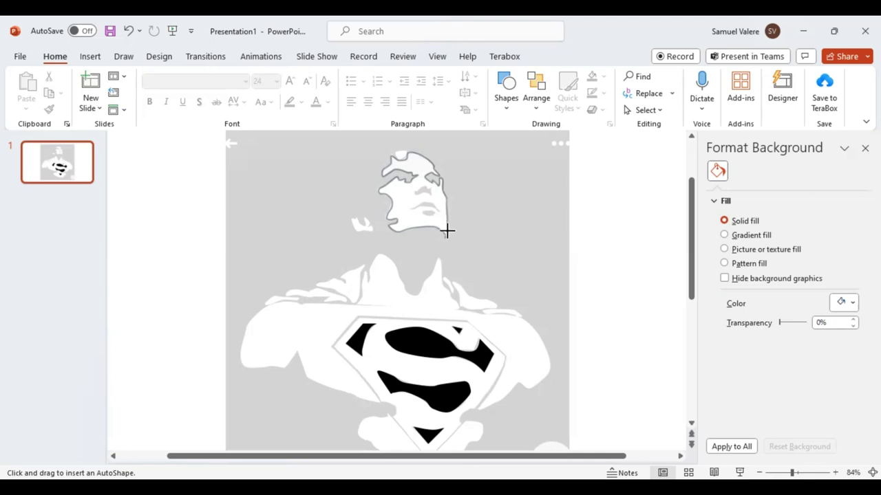
click(447, 235)
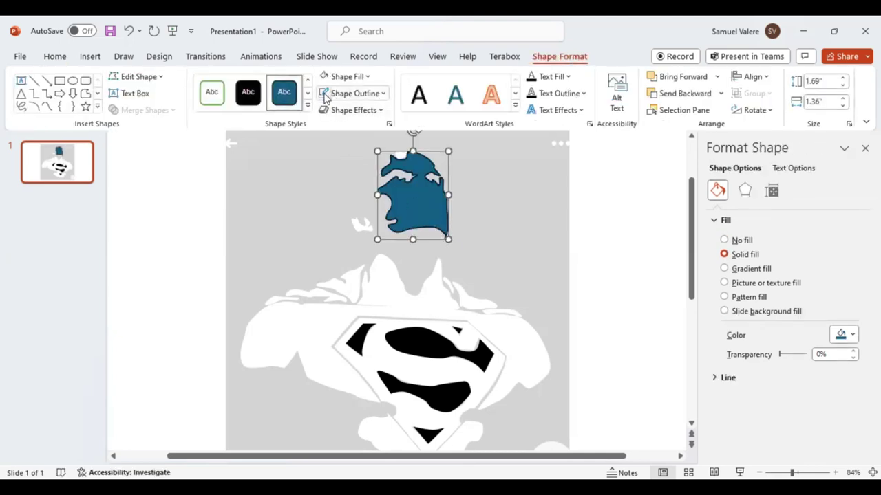
Fill the face shape white and send it to the back.
click(324, 75)
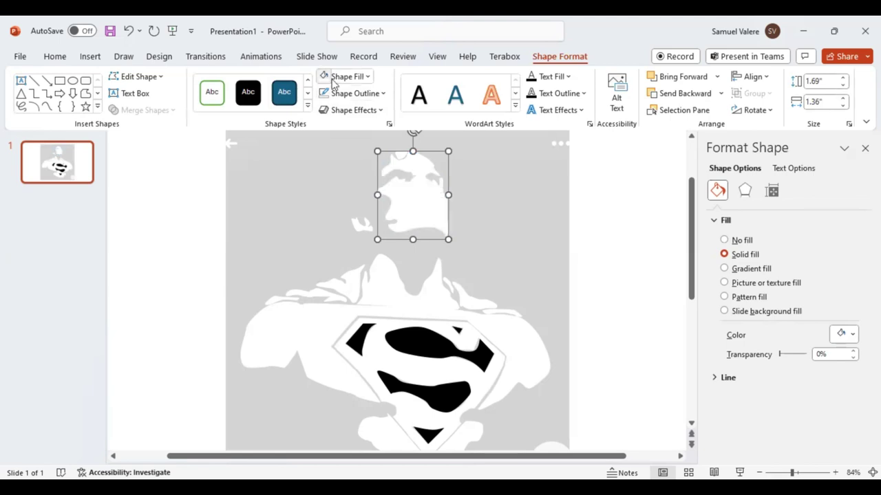
click(719, 94)
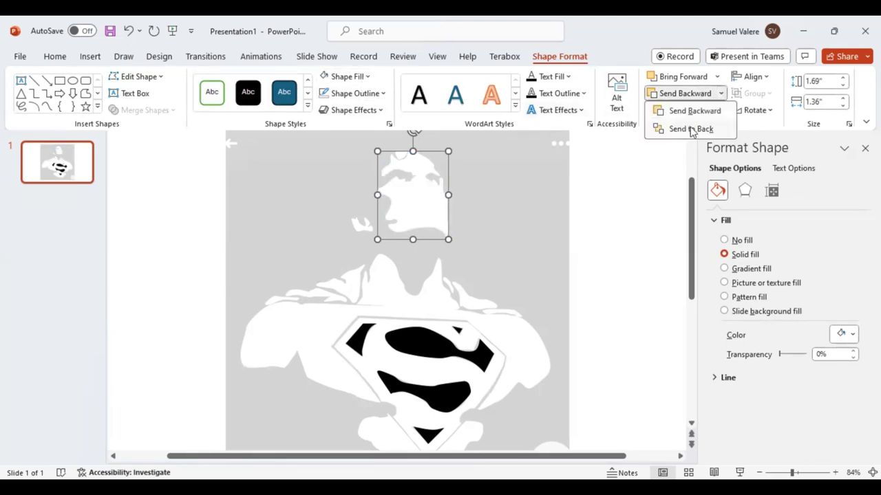
click(691, 129)
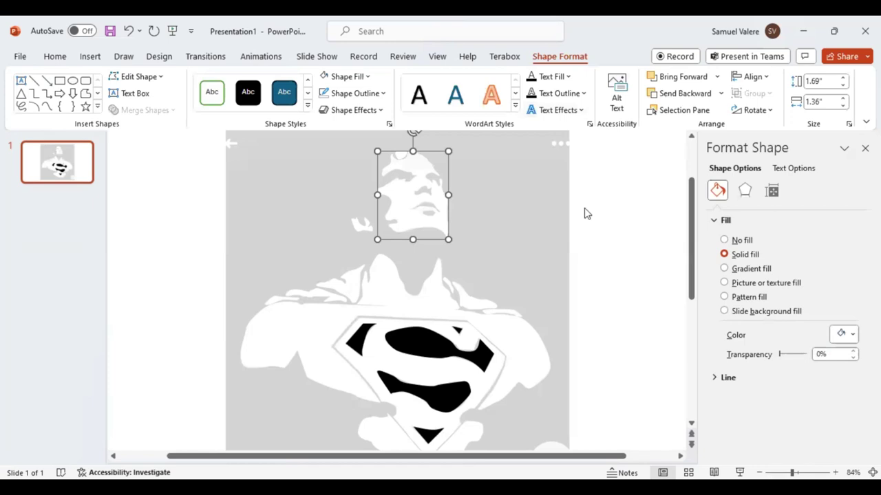
click(45, 106)
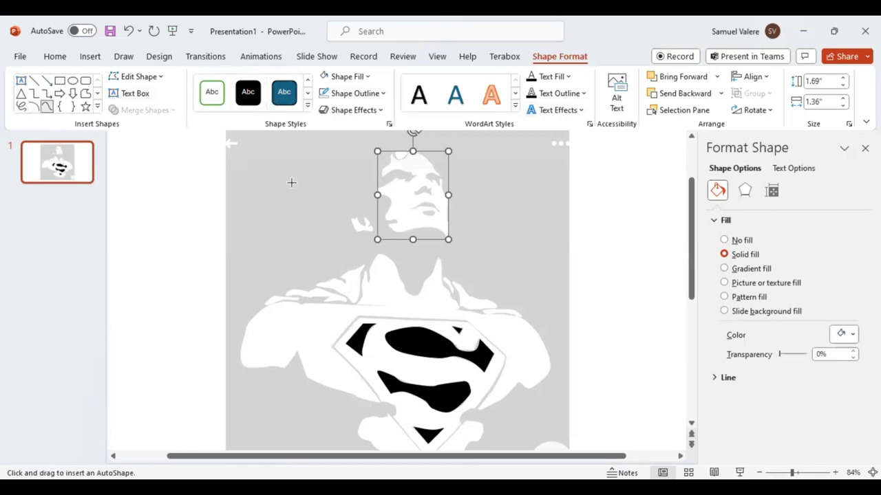
click(428, 216)
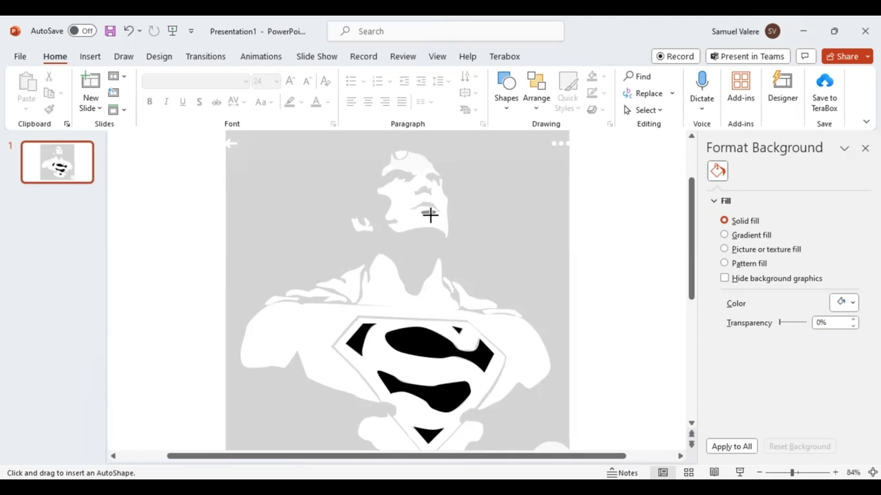
Draw a small black shape at the lips.
drag(419, 210, 438, 218)
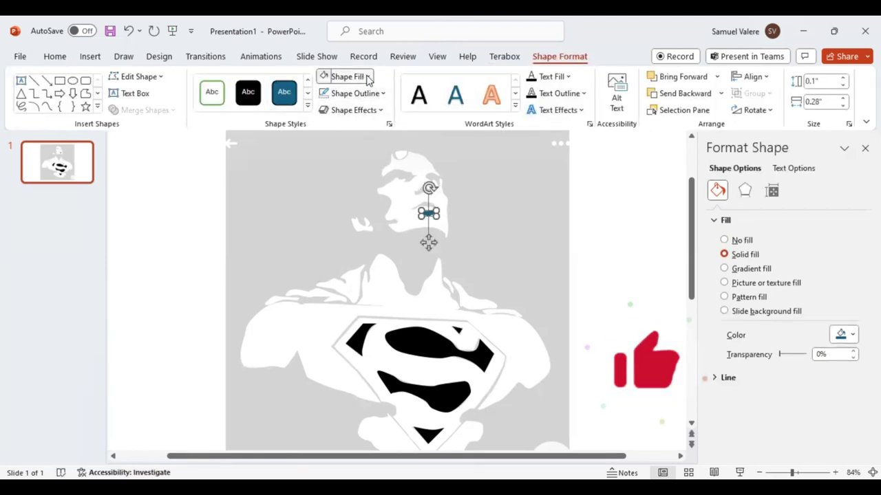
click(358, 76)
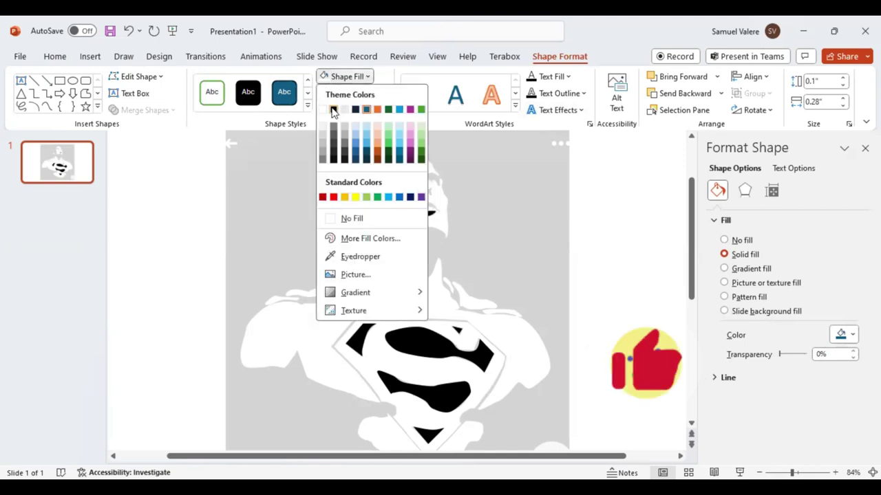
click(333, 110)
Trace the lip curve with the Curve tool and fill it black.
click(47, 106)
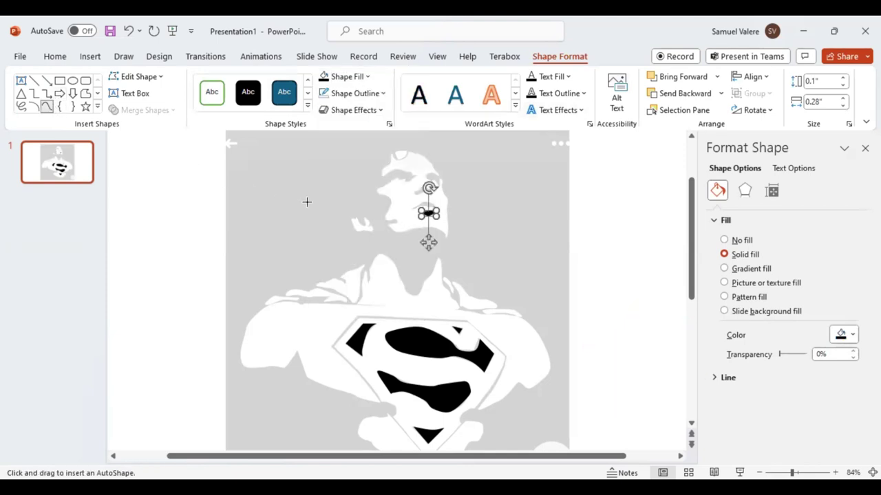
click(412, 208)
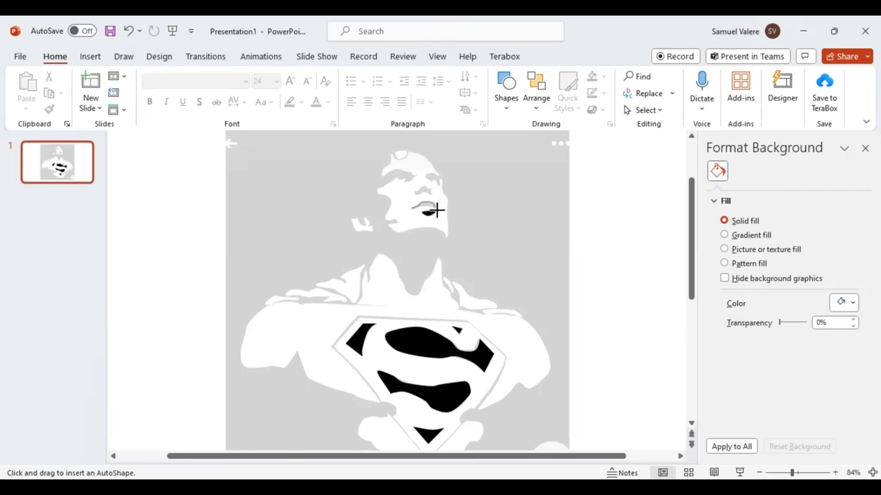
click(439, 209)
click(411, 209)
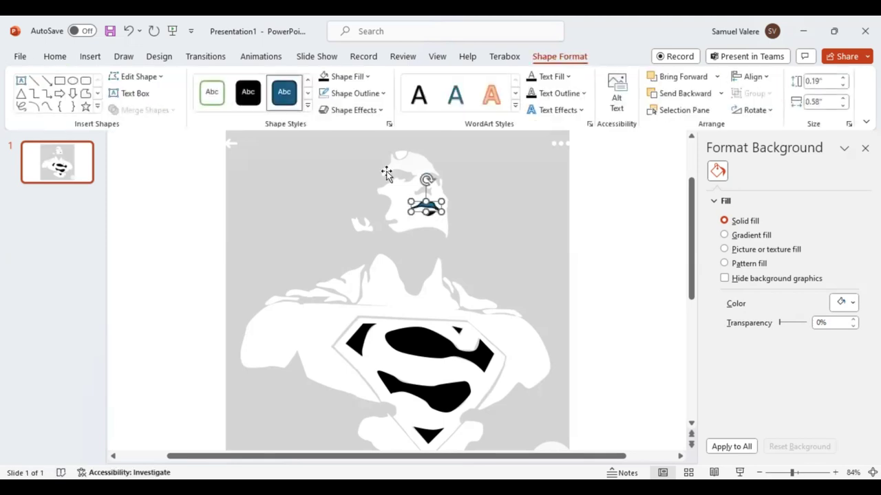
click(323, 77)
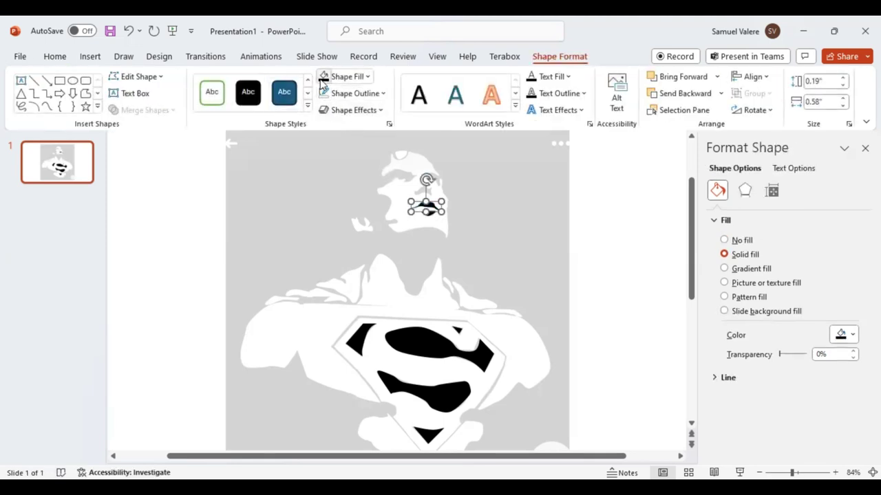
click(46, 106)
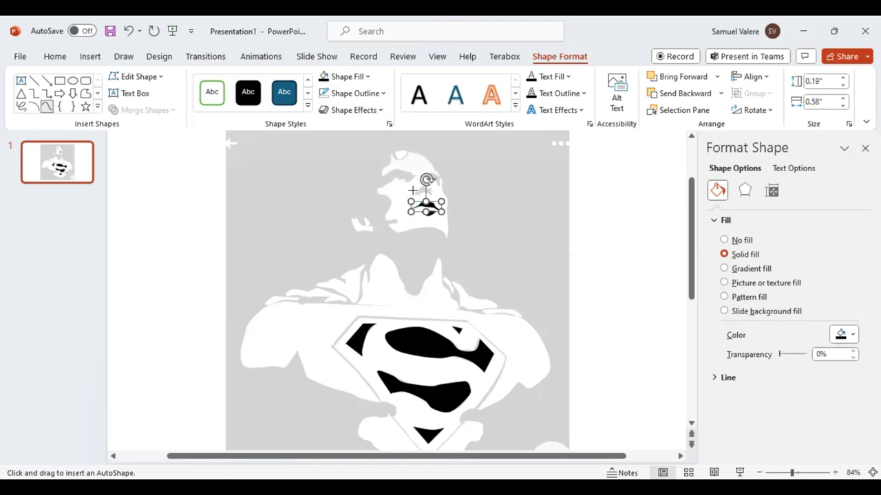
Trace the eye just above the mouth with a curve and fill it black.
click(413, 190)
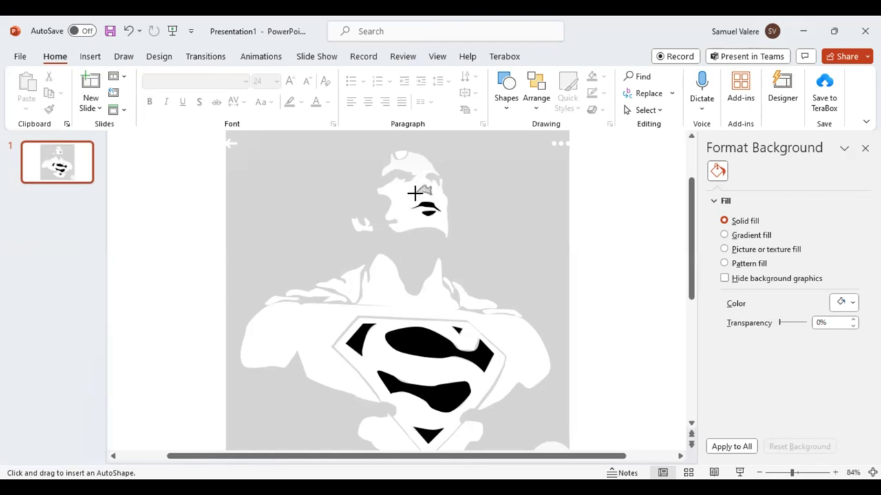
click(413, 189)
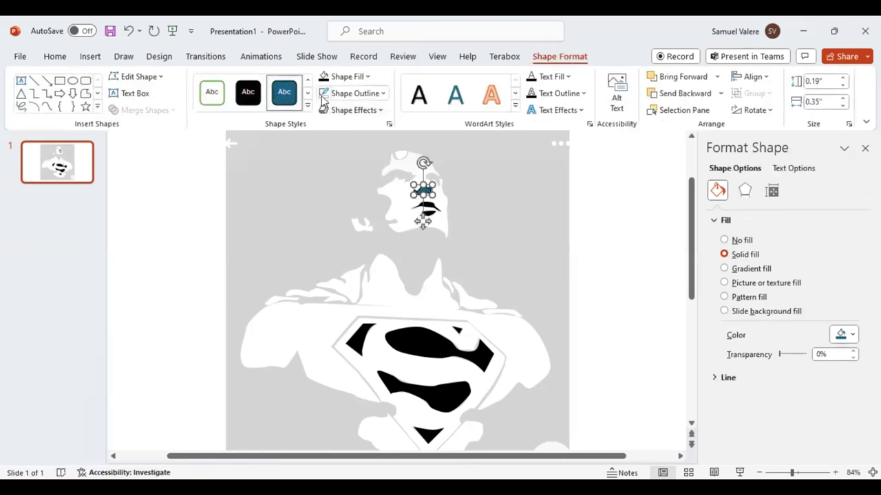
click(325, 78)
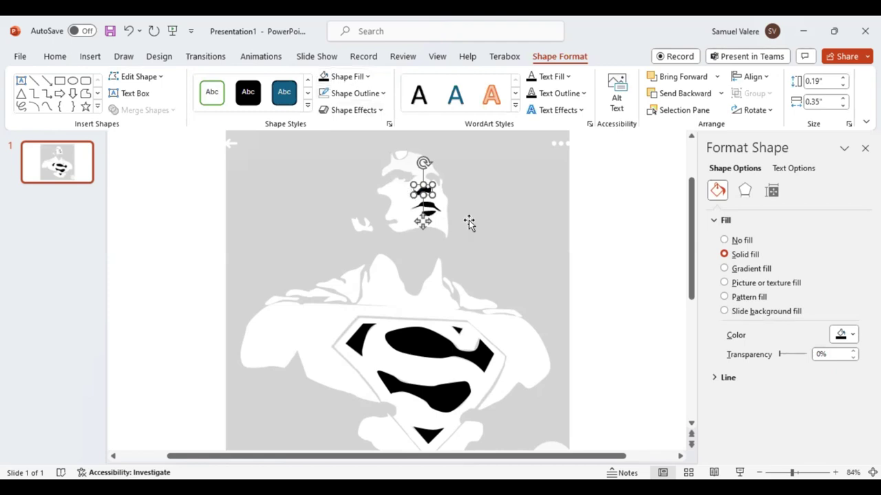
Zoom out and set the reference photo's transparency to 0%.
click(780, 471)
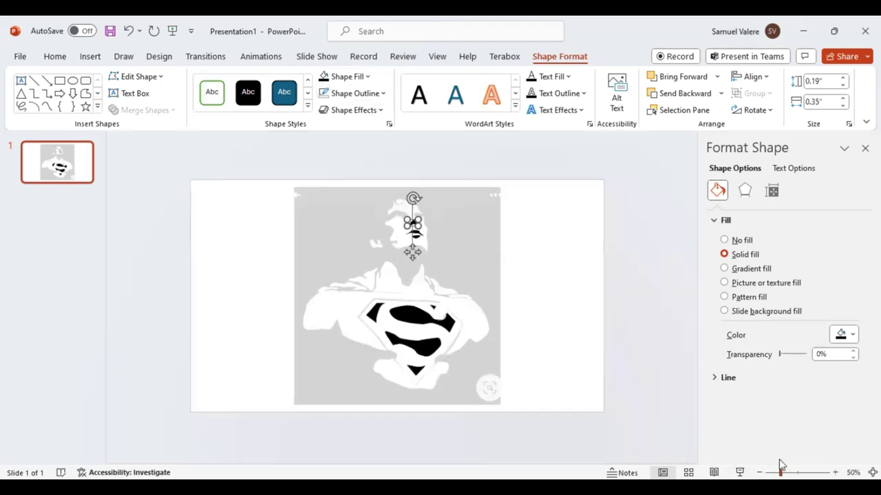
click(487, 221)
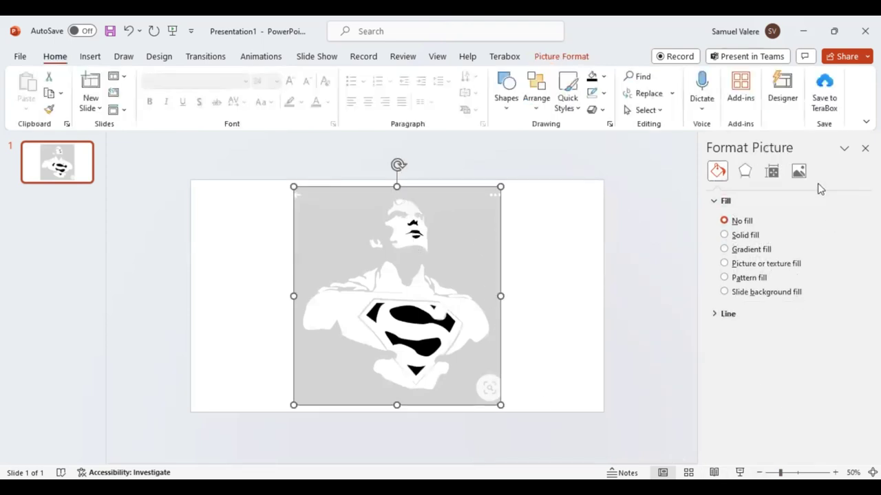
click(798, 172)
drag(799, 276, 753, 276)
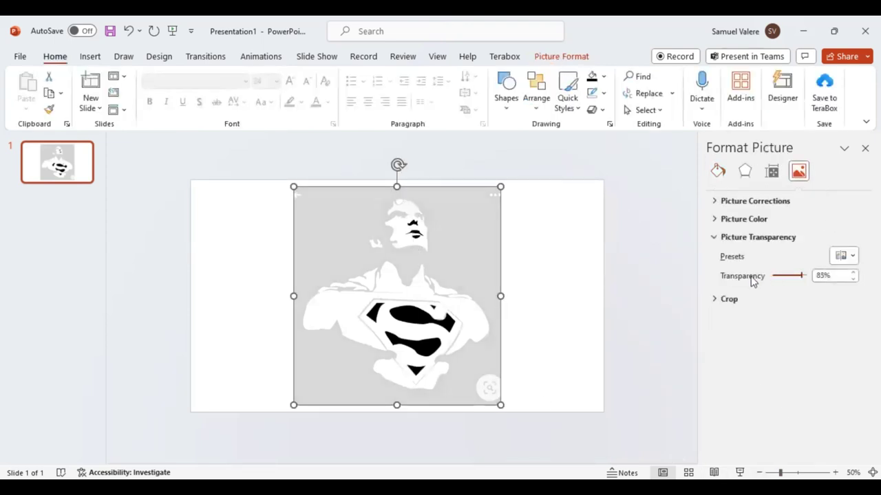
Shrink the photo and move it into the slide's top-right corner.
drag(480, 219, 553, 227)
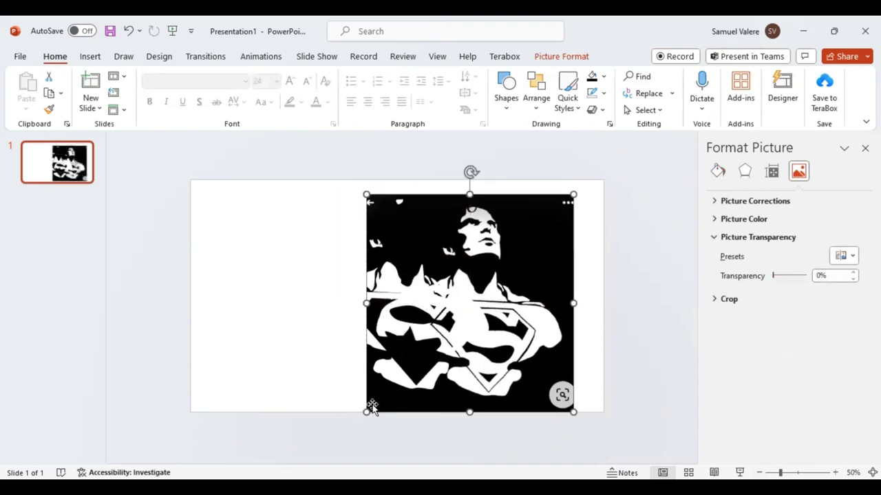
mouse_move(366, 412)
mouse_down()
mouse_move(438, 367)
mouse_move(433, 397)
mouse_move(533, 291)
mouse_up()
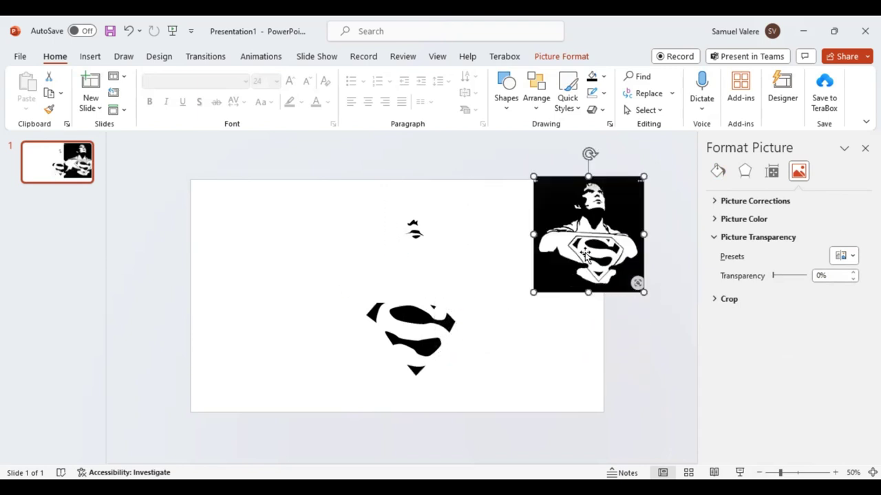
drag(573, 257, 538, 273)
drag(499, 308, 585, 217)
click(568, 320)
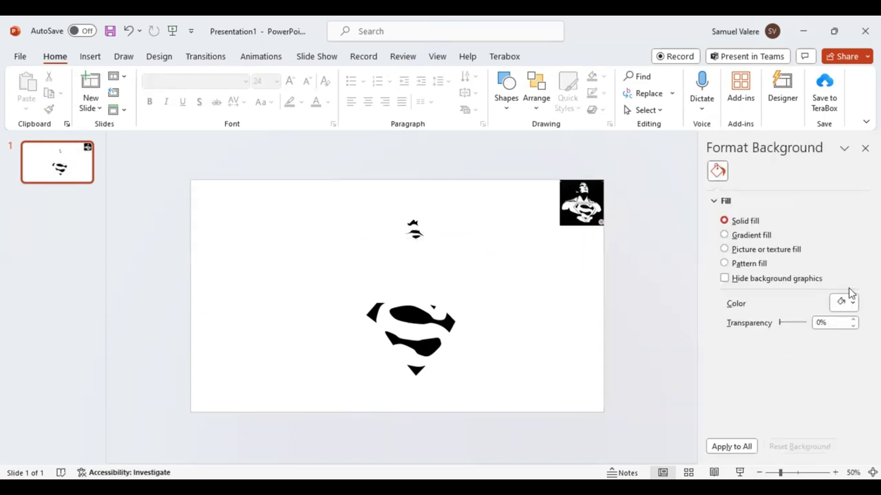